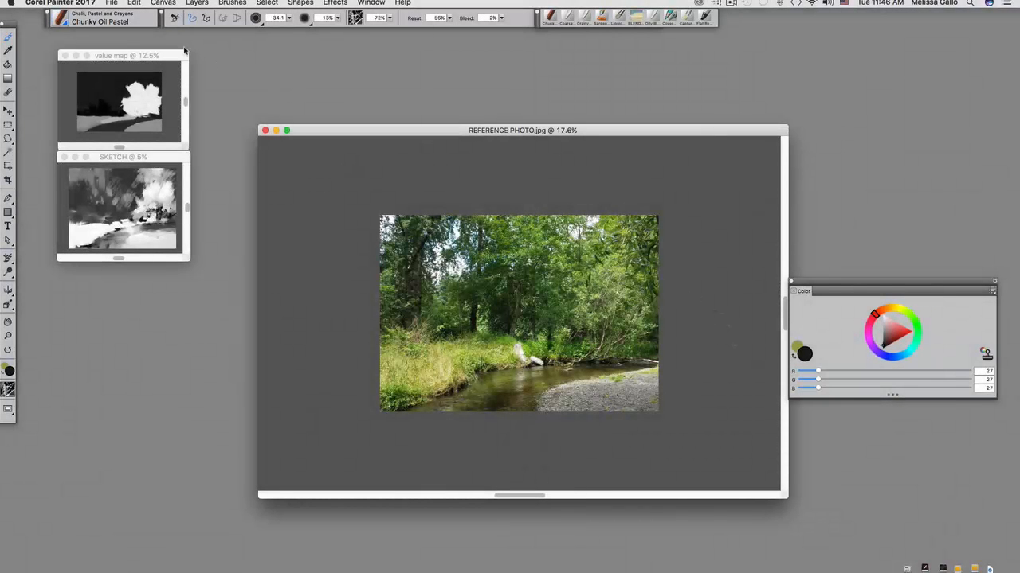
Show the layout grid over the reference photo, and reposition and enlarge its window.
click(160, 3)
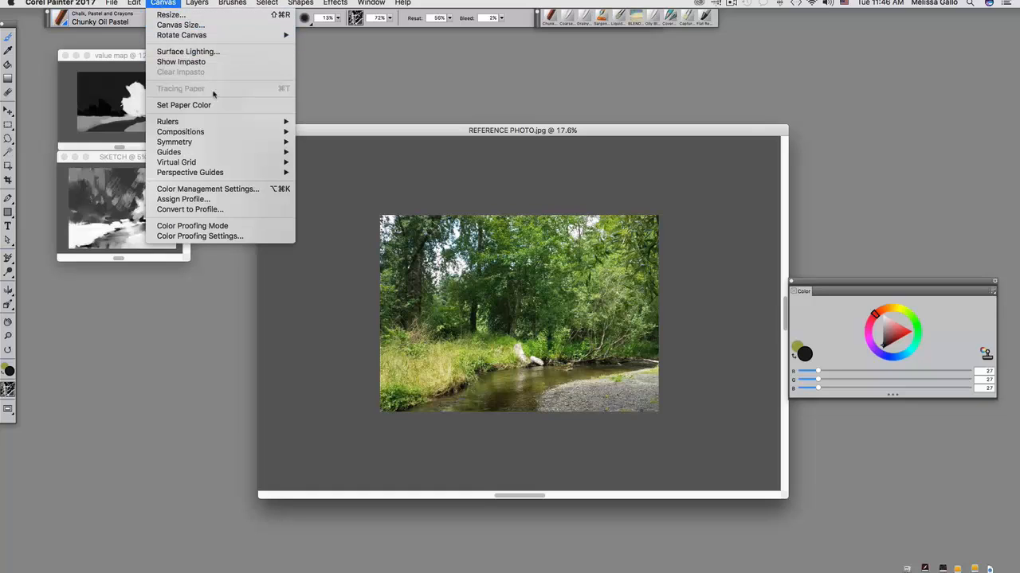
mouse_move(226, 132)
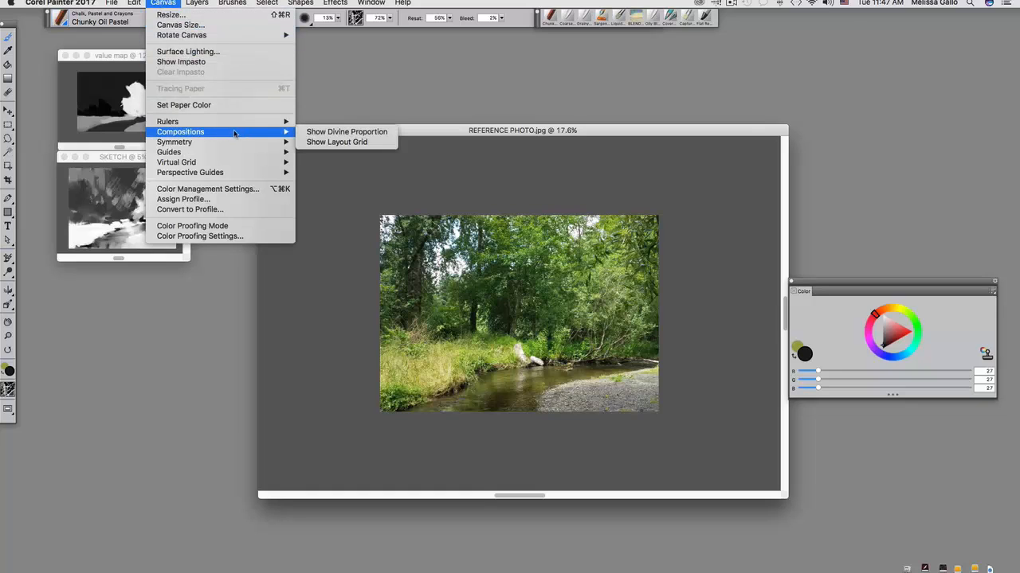
click(334, 142)
drag(613, 131, 584, 86)
drag(756, 458, 814, 544)
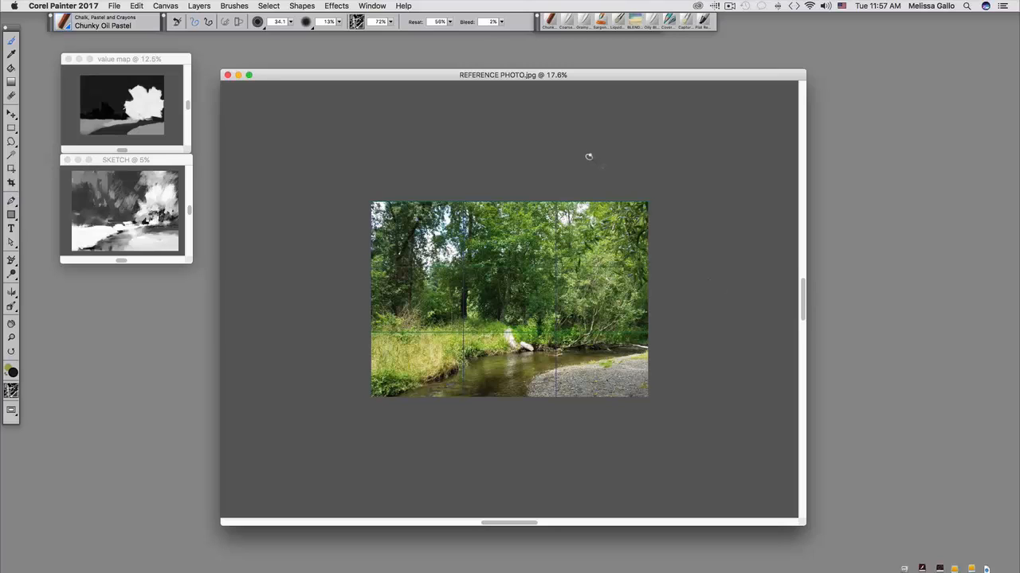
Check the reference photo's width, height and resolution in the Resize settings.
click(166, 5)
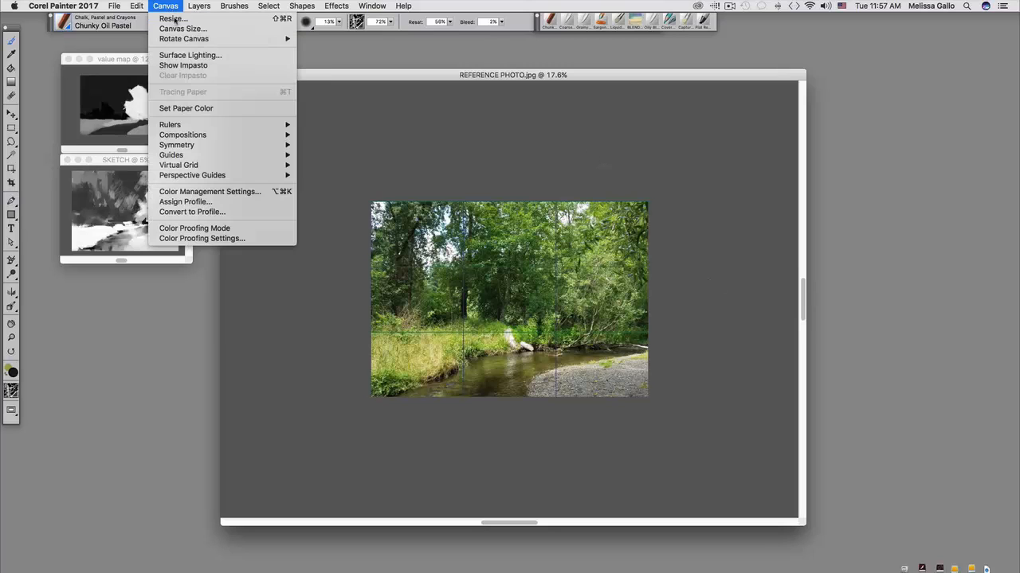
click(172, 18)
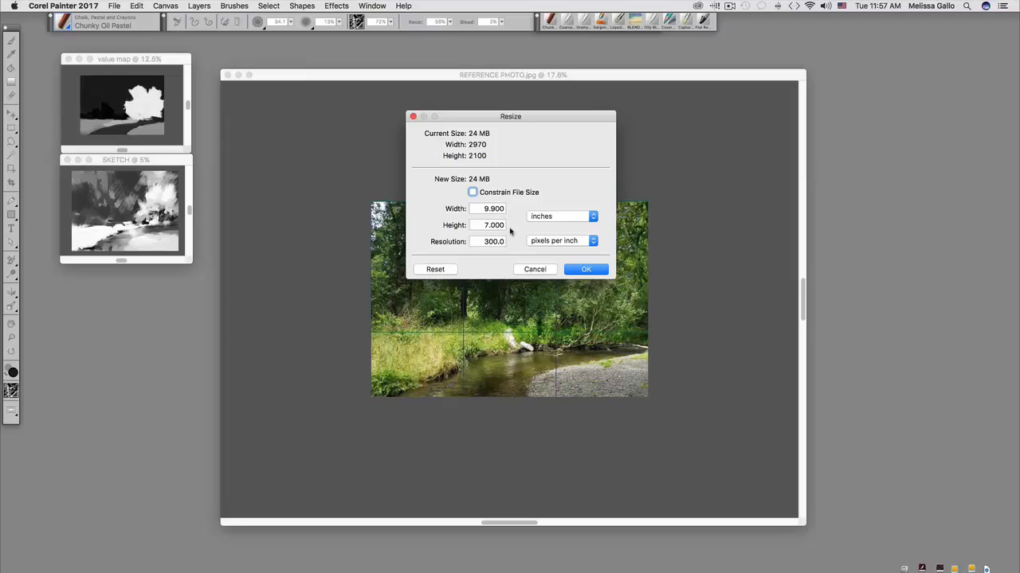
click(580, 270)
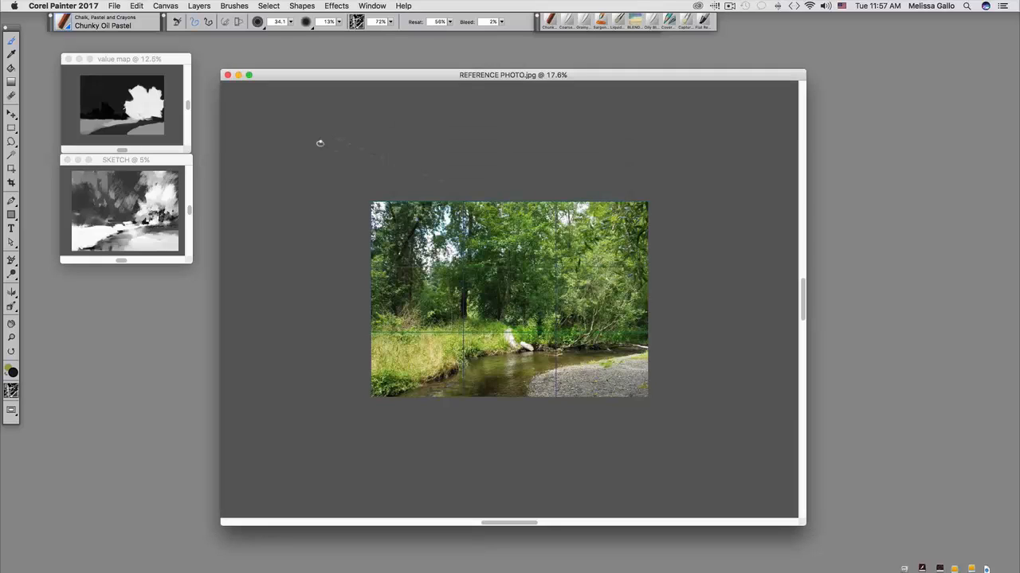
Start a new image and set its width to 9.9 inches and its height to 7 inches.
click(114, 7)
click(119, 21)
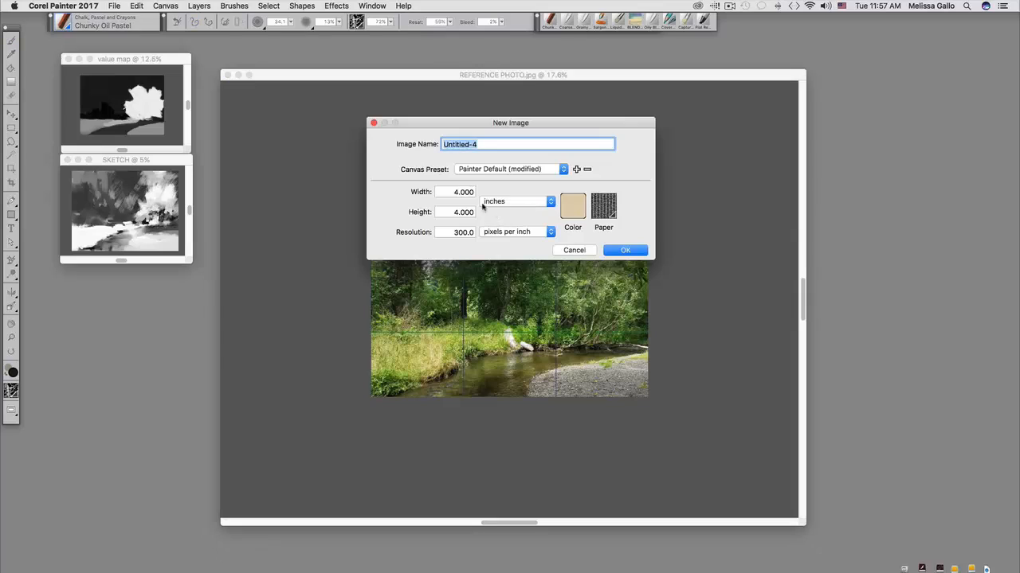
click(451, 192)
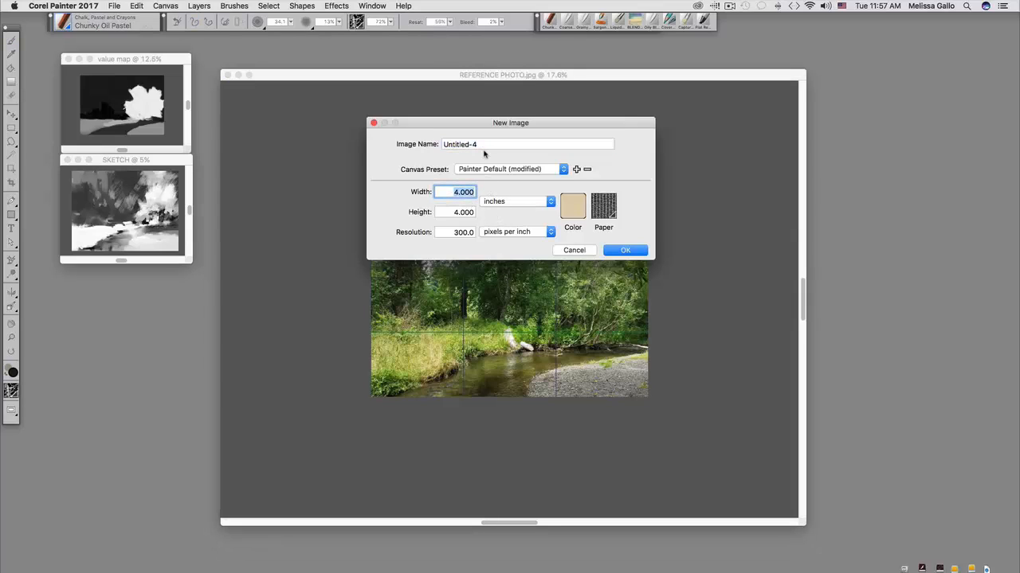
text(9.9)
key(Tab)
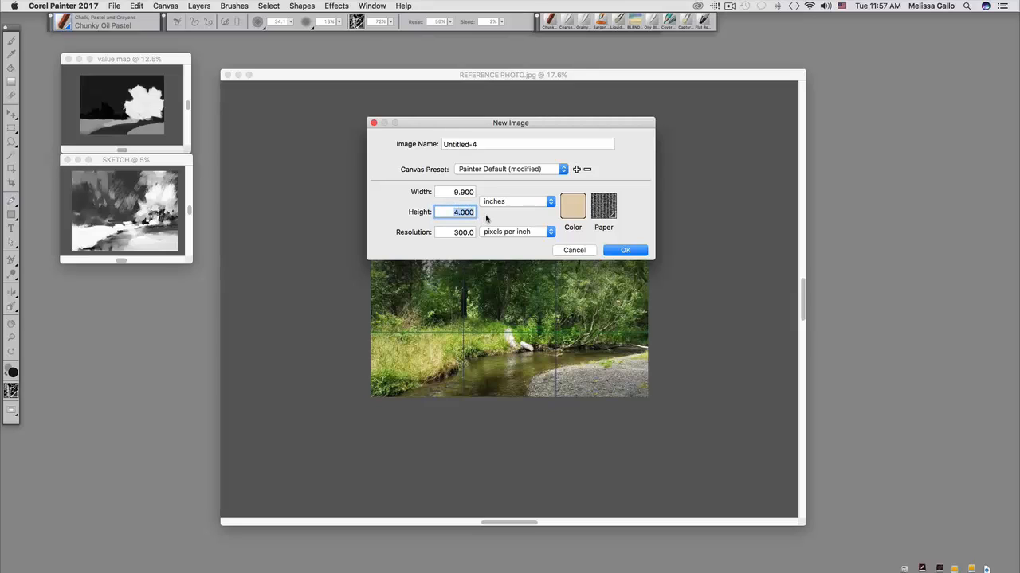
text(7)
Choose a slightly lighter warm peach tone as the new image's paper color.
click(573, 206)
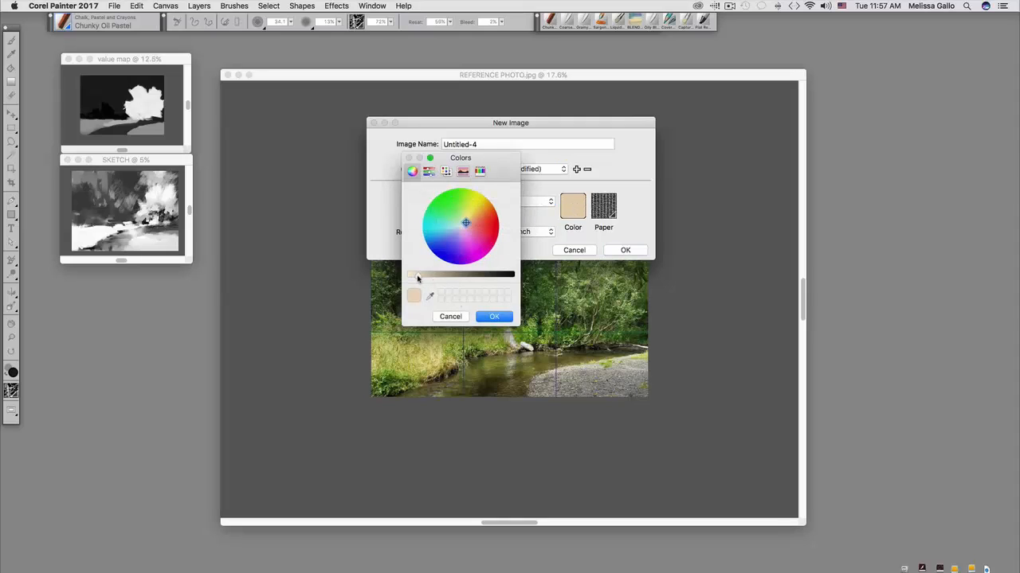
drag(417, 278, 416, 278)
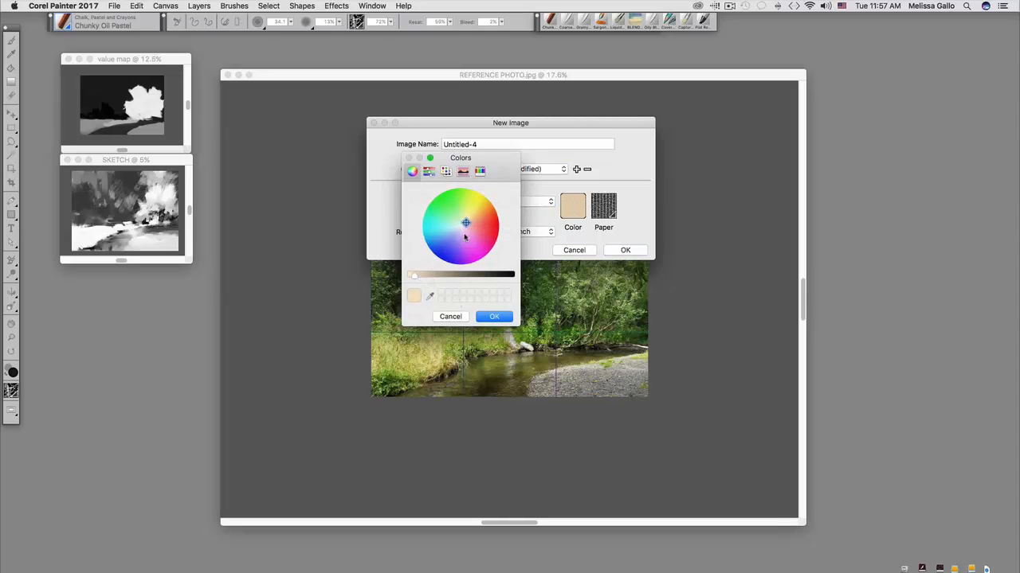
click(494, 317)
Browse the available paper textures, keep the current paper, and create the new image.
click(613, 215)
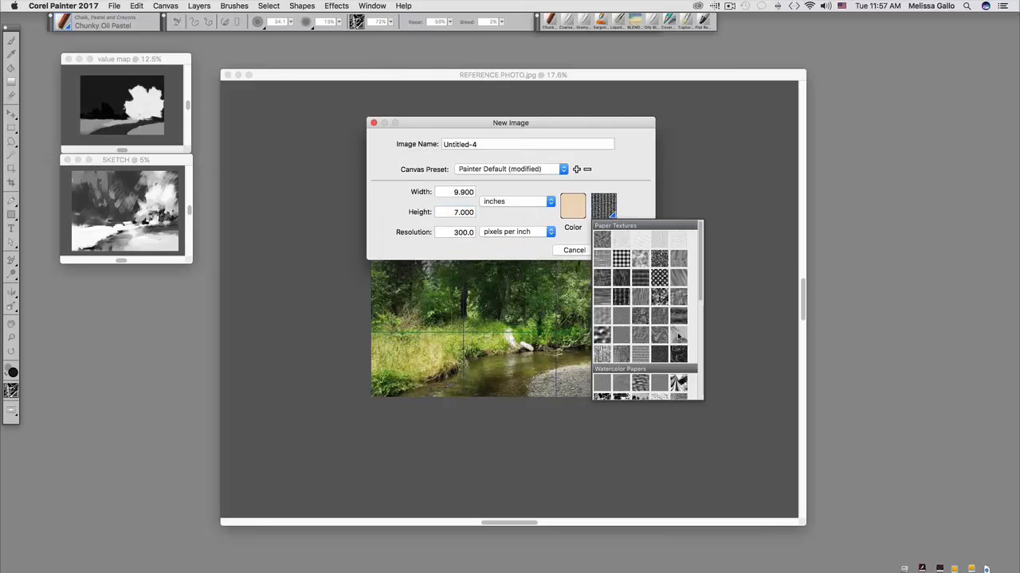
scroll(679, 338, down, 5)
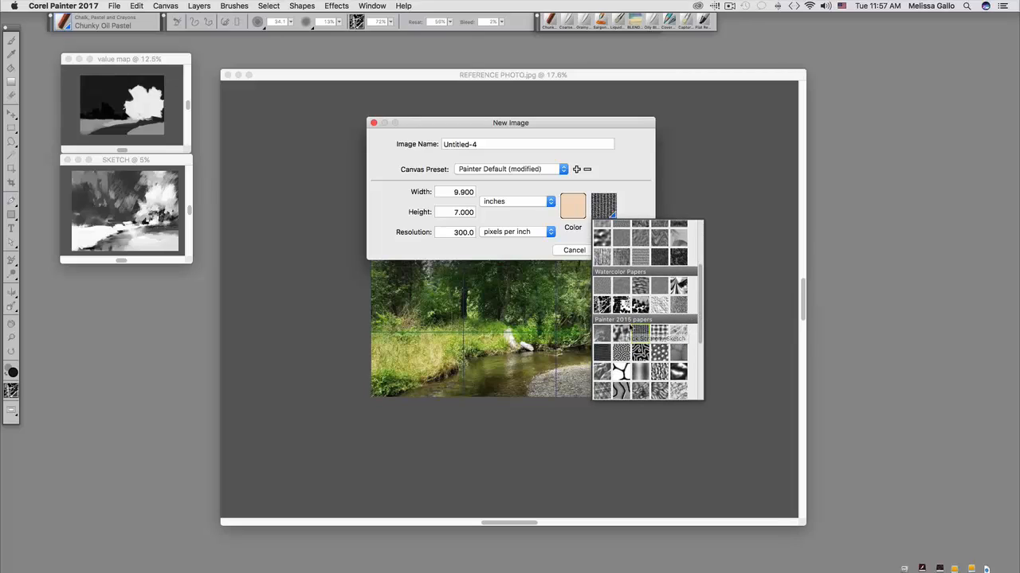
scroll(641, 333, up, 5)
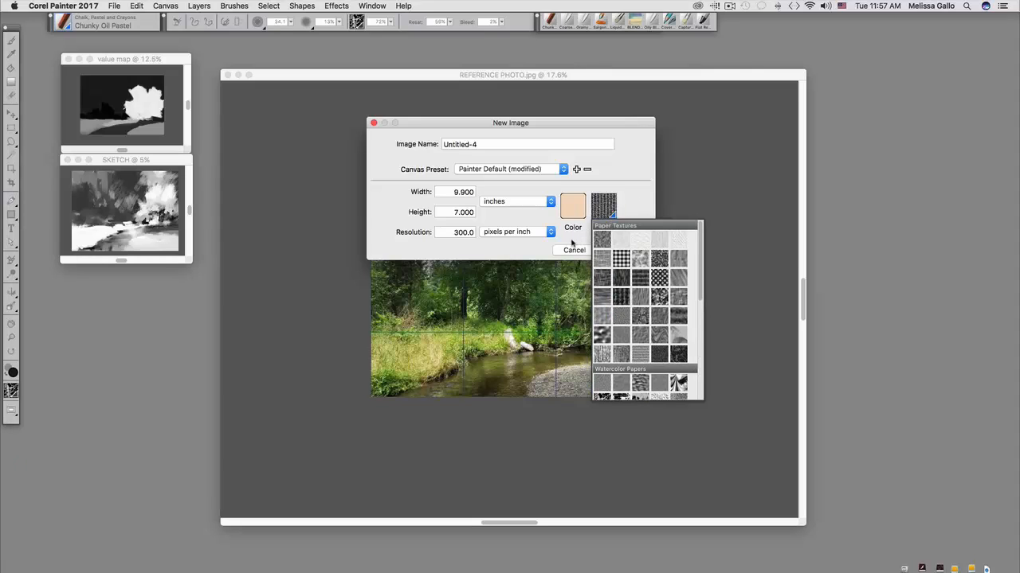
drag(482, 125, 388, 113)
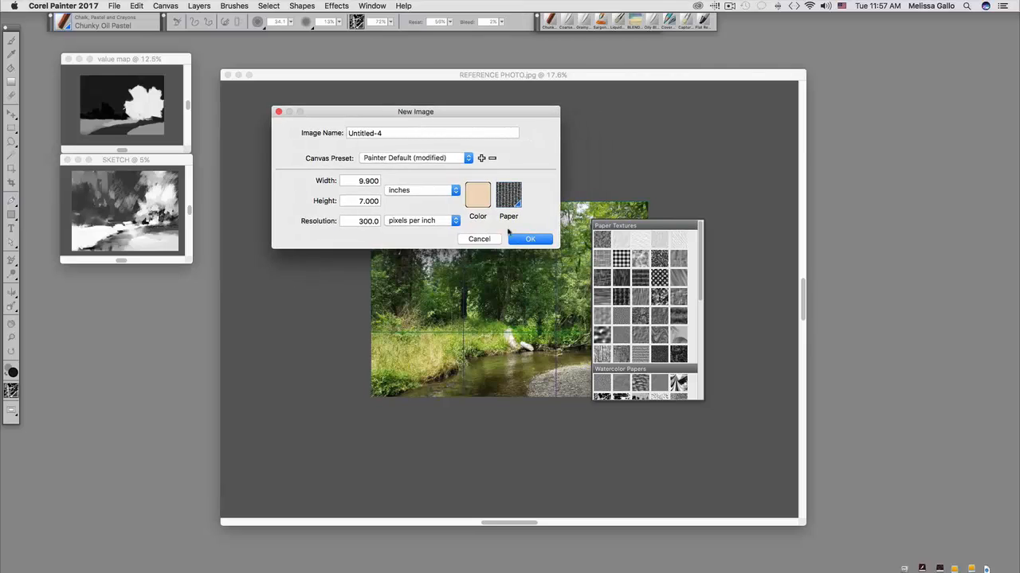
click(530, 239)
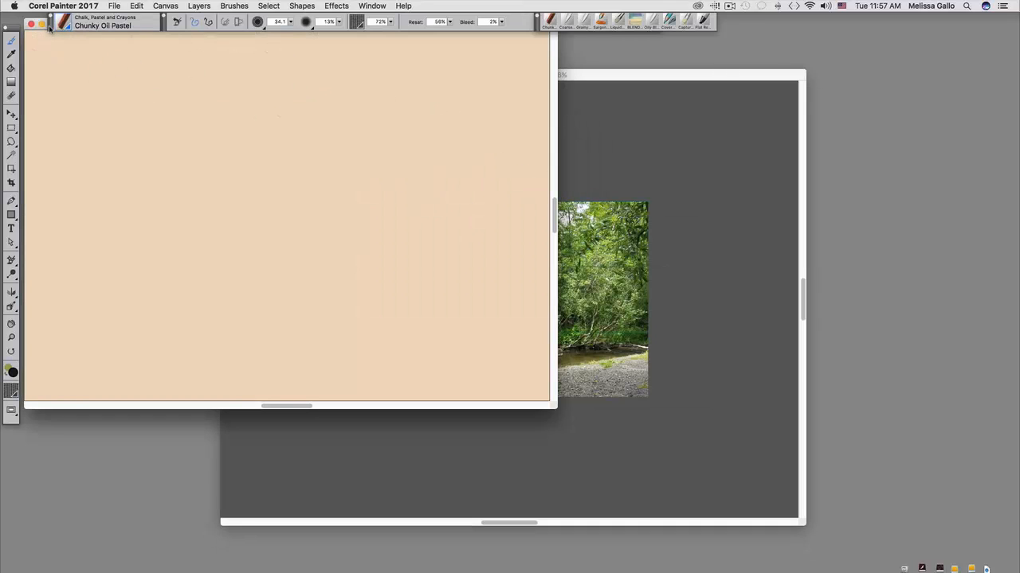
Enlarge the blank canvas window and place it over the reference photo, with the canvas centered inside it.
mouse_move(49, 28)
mouse_down()
mouse_move(51, 46)
mouse_move(100, 37)
mouse_move(245, 104)
mouse_move(300, 103)
mouse_up()
drag(50, 43, 50, 34)
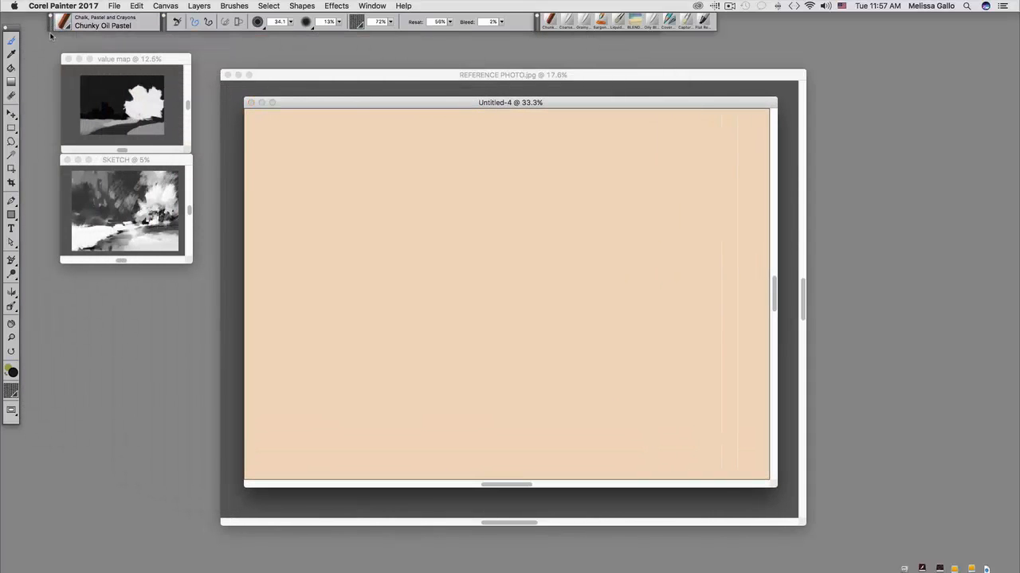
drag(364, 105, 385, 104)
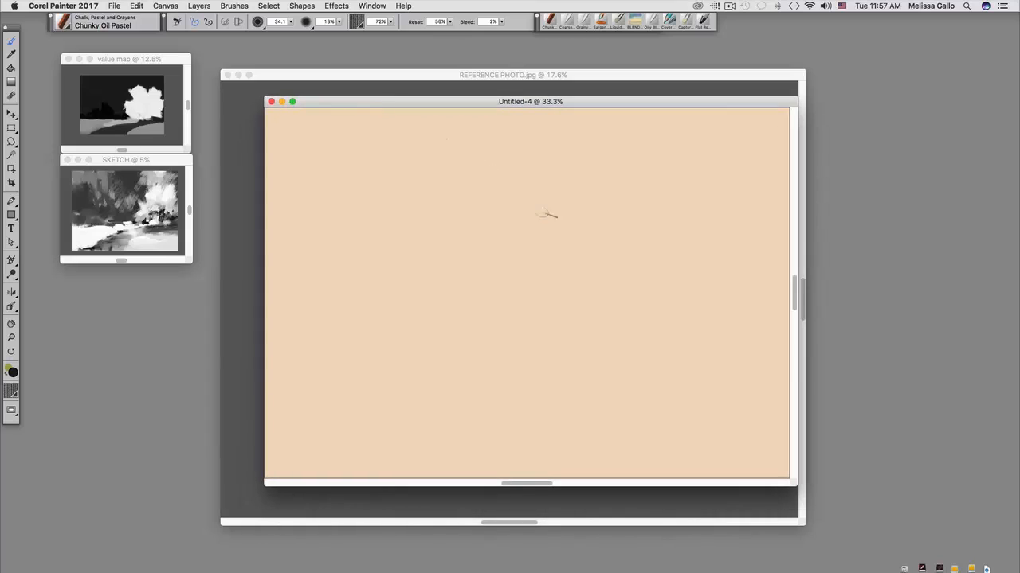
click(793, 480)
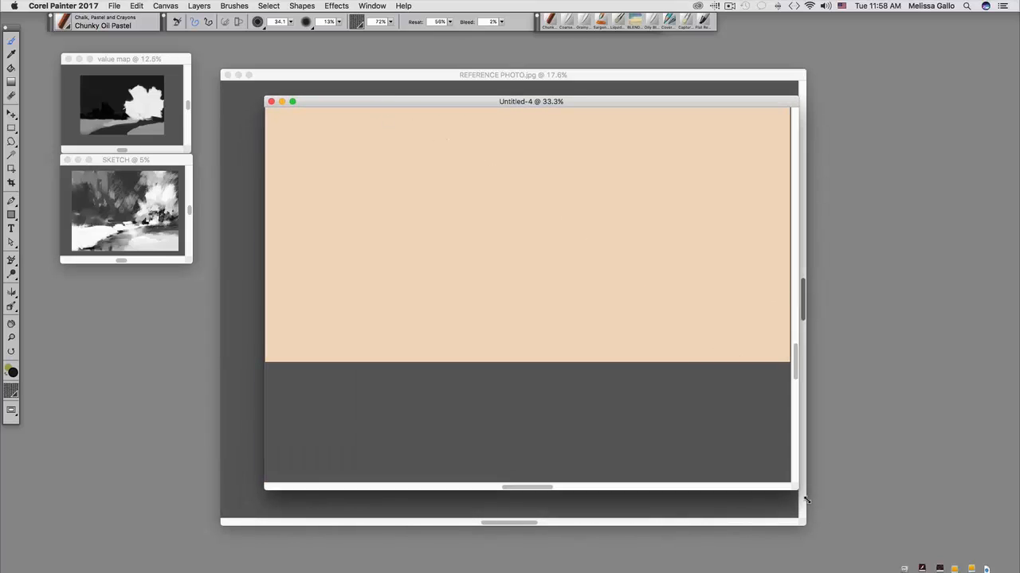
drag(801, 494, 863, 570)
drag(857, 416, 858, 327)
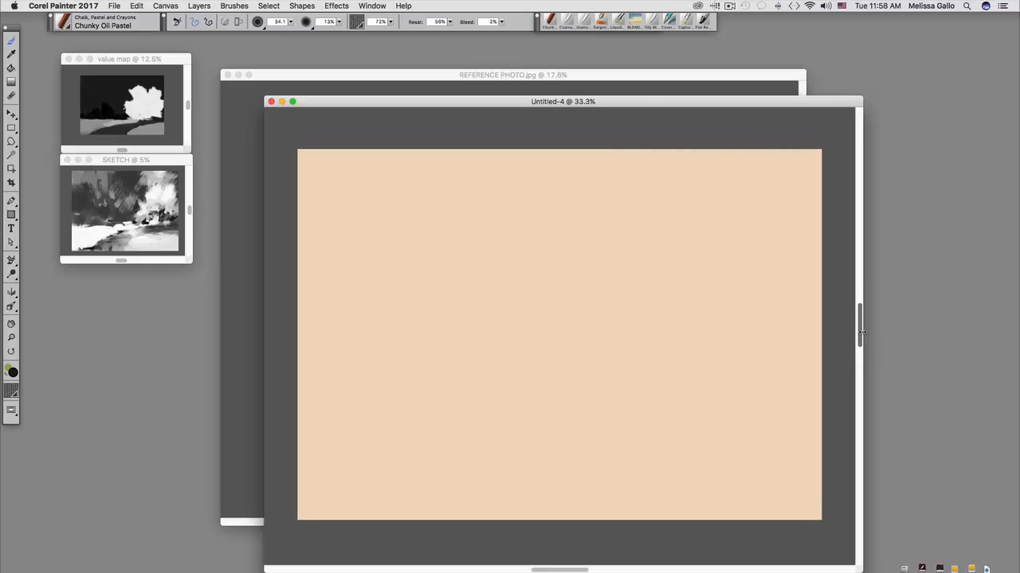
drag(637, 101, 589, 64)
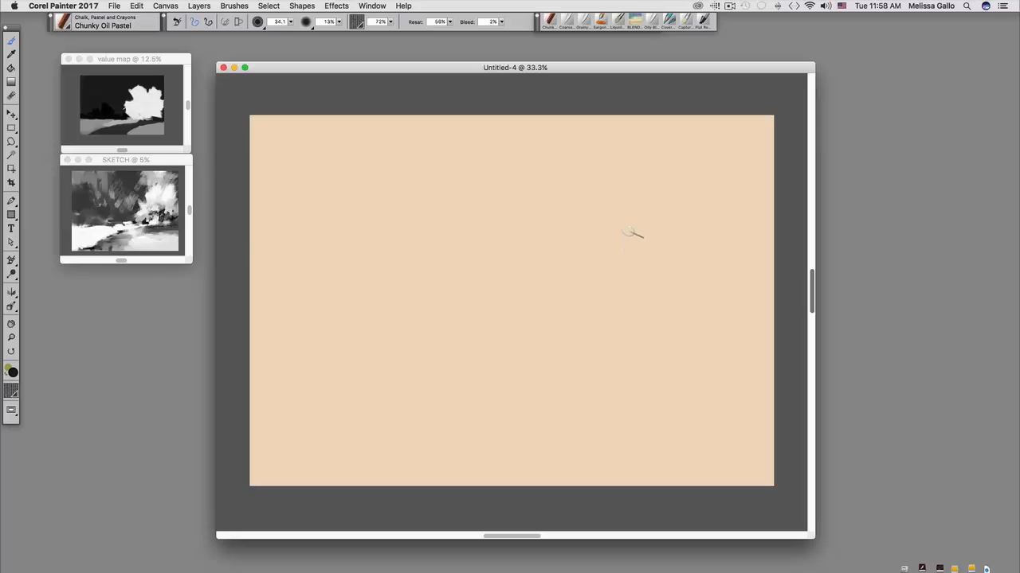
Display the paper settings and set the Ribbed Pastel paper's contrast to 196% and its scale to 94%.
click(373, 6)
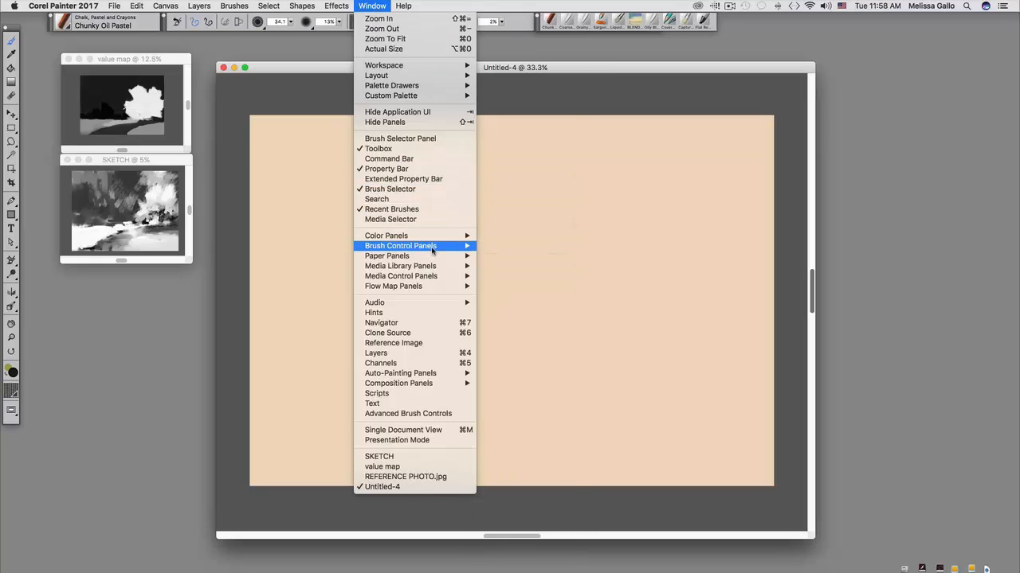
mouse_move(434, 257)
click(500, 260)
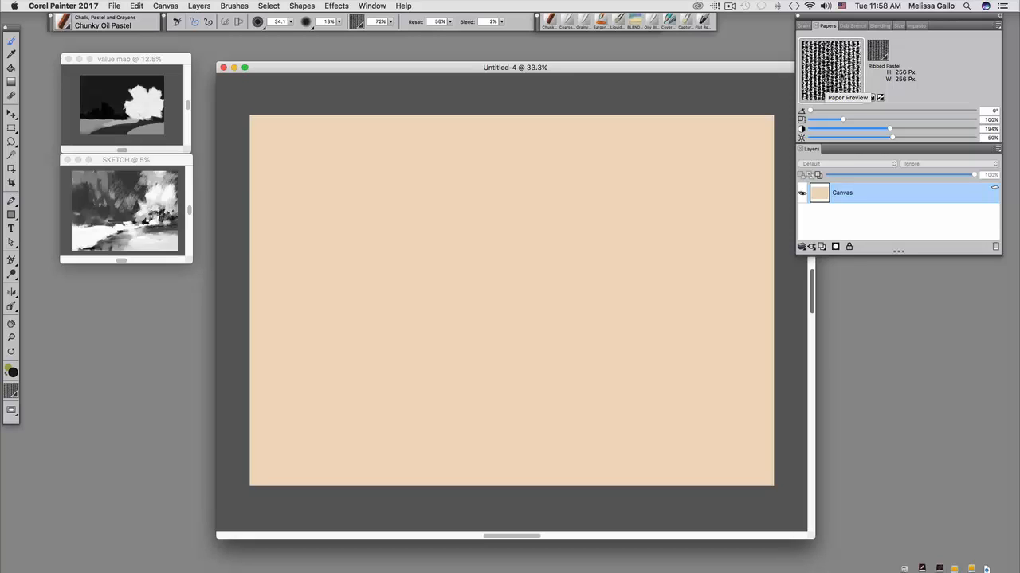
drag(889, 129, 869, 122)
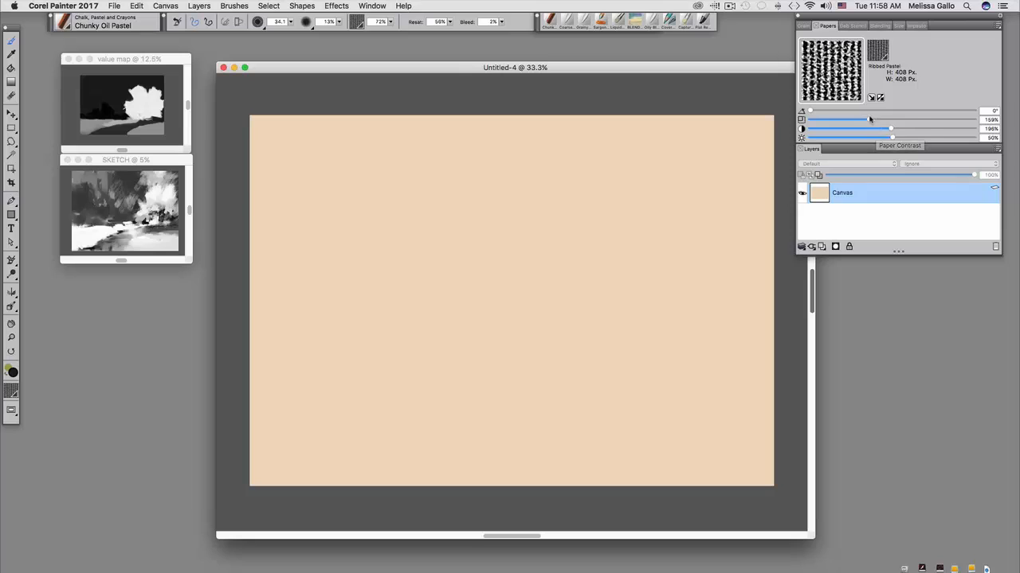
drag(869, 119, 841, 120)
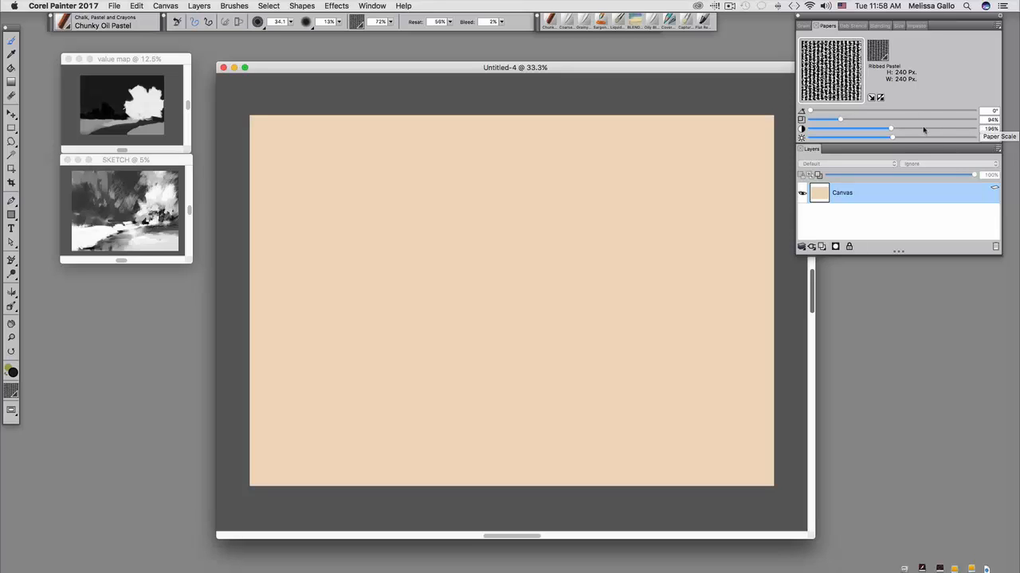
Open the Apply Surface Texture effect for the canvas and move its dialog aside to expose the preview.
click(376, 8)
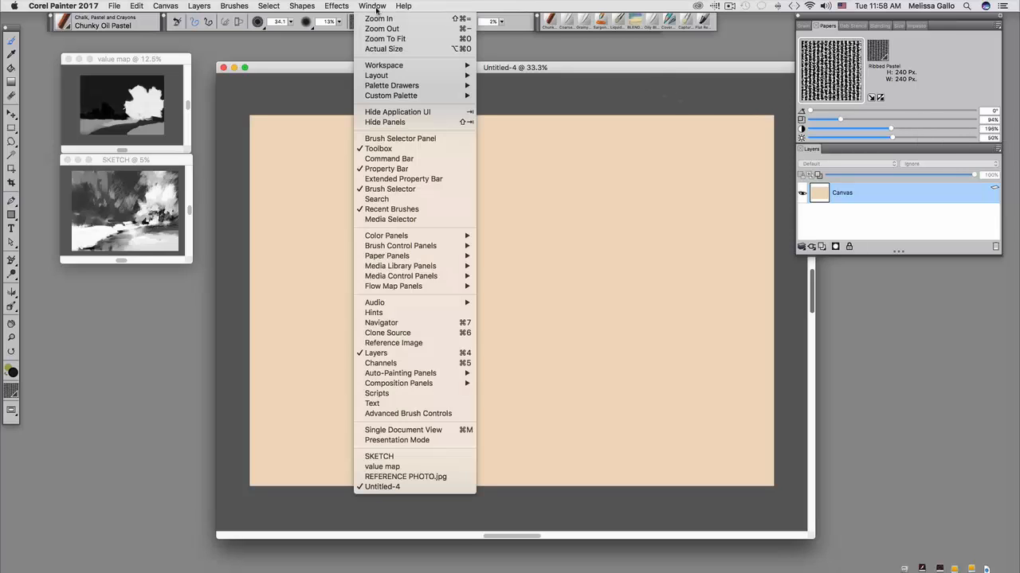
mouse_move(336, 7)
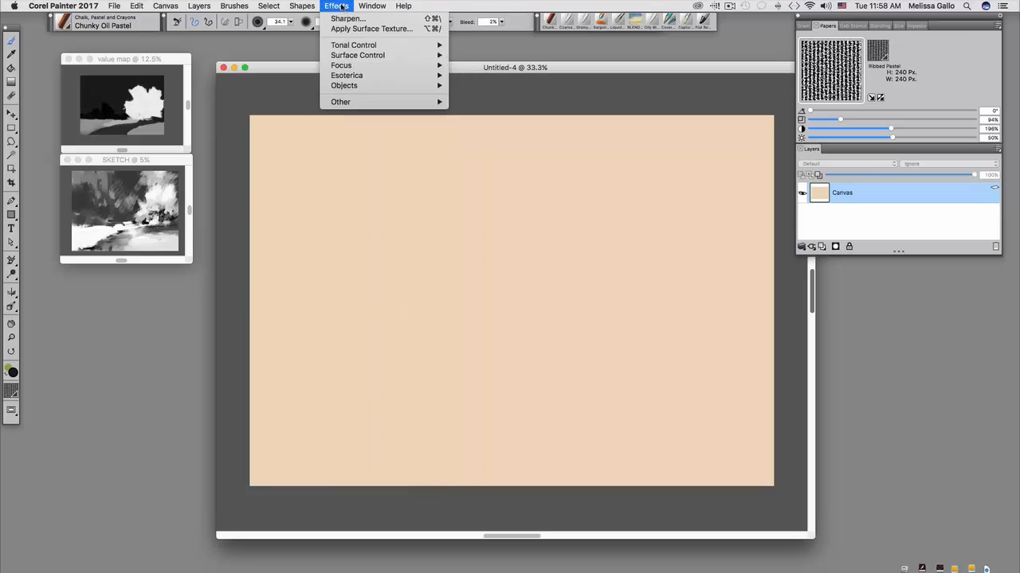
mouse_move(357, 57)
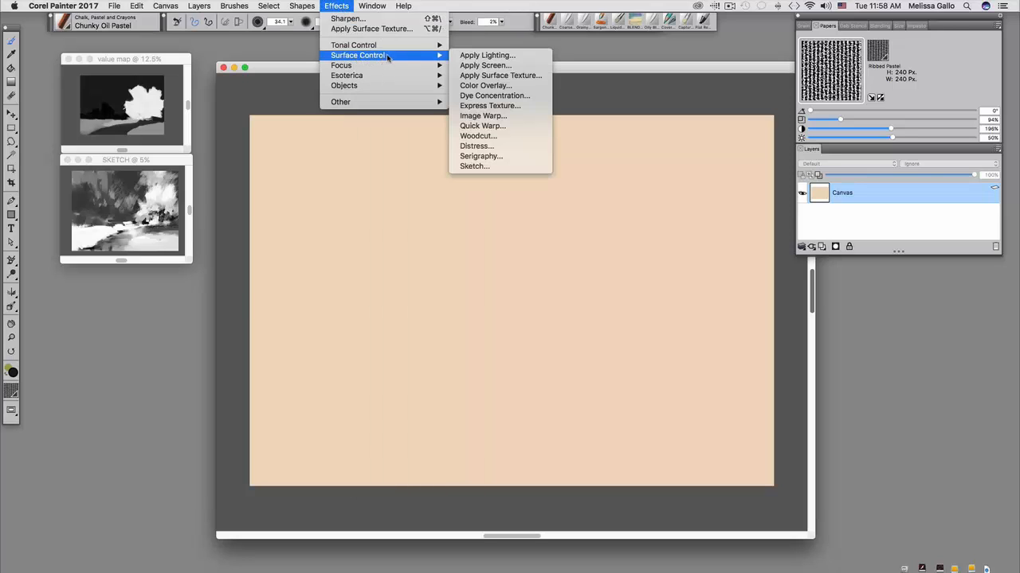
click(467, 76)
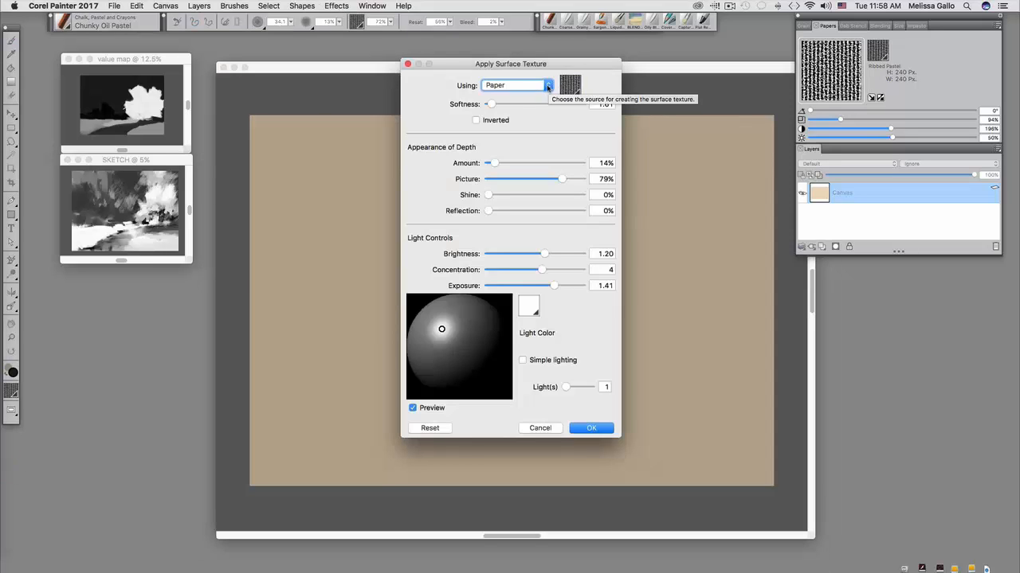
drag(547, 64, 737, 67)
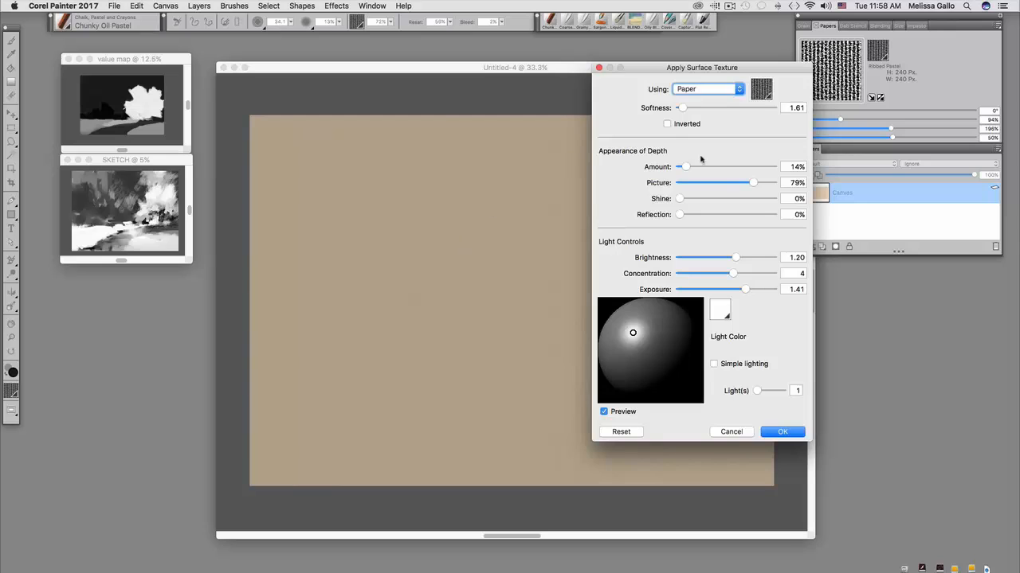
Set the surface texture's softness to 2.46 and its amount to 9%, and apply it to the canvas.
drag(684, 168, 707, 169)
drag(684, 109, 694, 108)
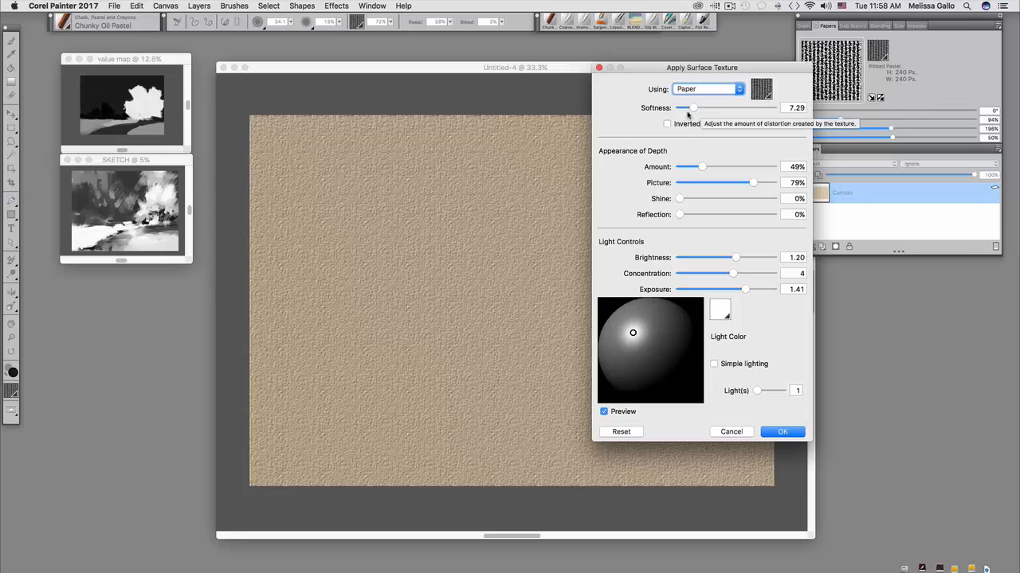
drag(693, 108, 681, 109)
drag(702, 166, 686, 167)
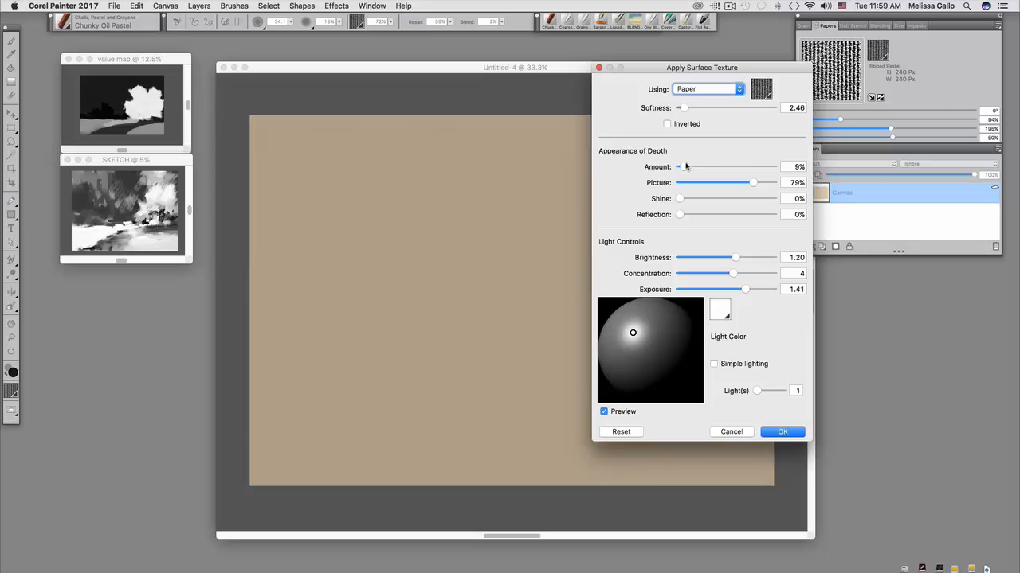
click(779, 432)
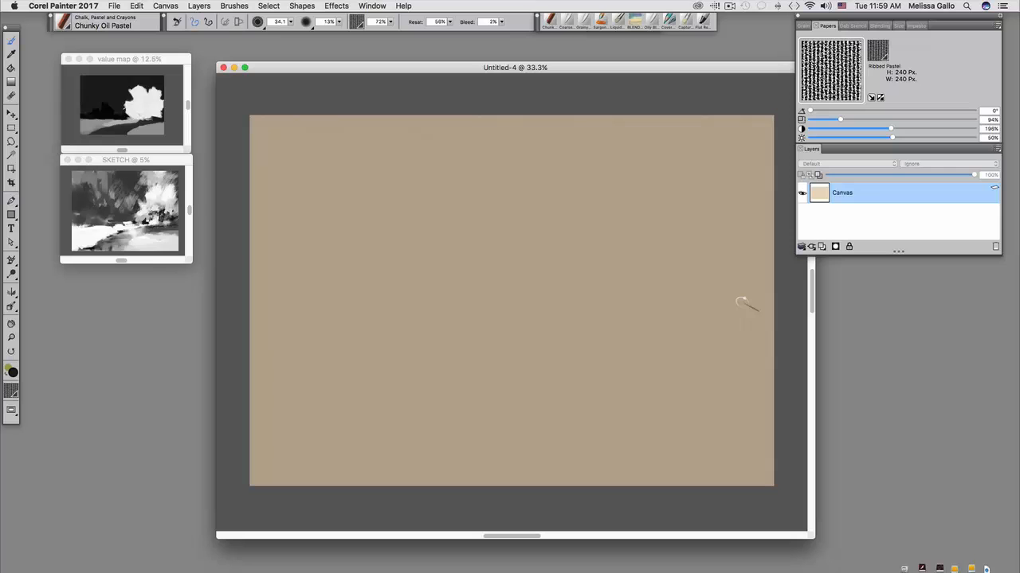
key(super+plus)
key(super+plus)
key(super+plus)
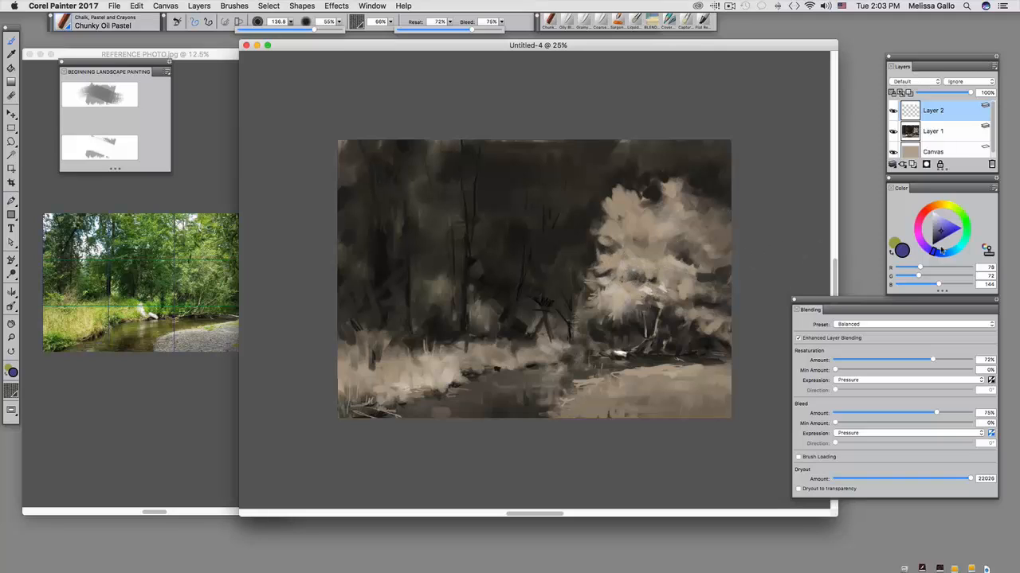
Darken the painting color to a deep blue with RGB values 19, 16, 48.
drag(940, 237, 934, 243)
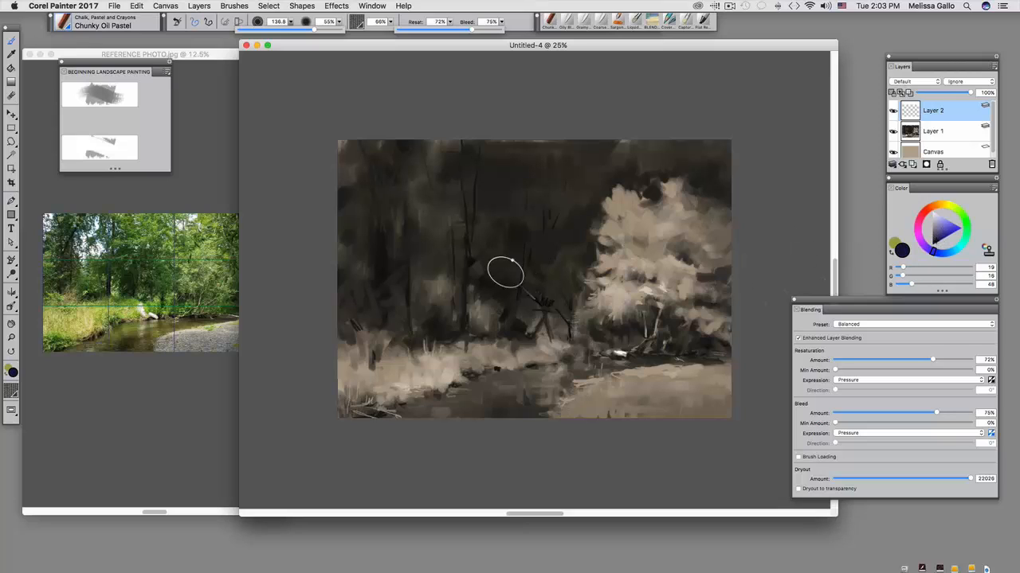
Brush the deep blue over the dark tree masses in the middle and left of the forest on Layer 2.
mouse_move(503, 291)
mouse_down()
mouse_move(494, 262)
mouse_move(474, 257)
mouse_up()
mouse_move(465, 318)
mouse_down()
mouse_move(464, 244)
mouse_move(460, 278)
mouse_move(449, 269)
mouse_move(432, 298)
mouse_move(411, 269)
mouse_move(401, 307)
mouse_move(375, 292)
mouse_up()
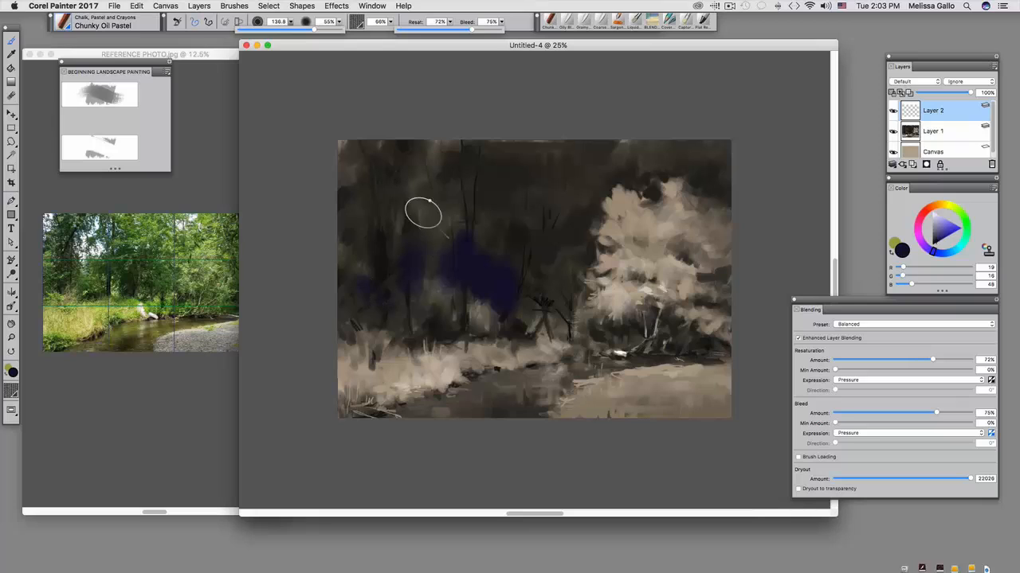
mouse_move(478, 250)
mouse_down()
mouse_move(506, 315)
mouse_move(490, 325)
mouse_move(506, 325)
mouse_move(547, 270)
mouse_move(561, 287)
mouse_move(550, 294)
mouse_move(480, 250)
mouse_move(421, 299)
mouse_move(407, 243)
mouse_move(357, 258)
mouse_move(348, 251)
mouse_move(371, 214)
mouse_move(427, 217)
mouse_move(501, 177)
mouse_up()
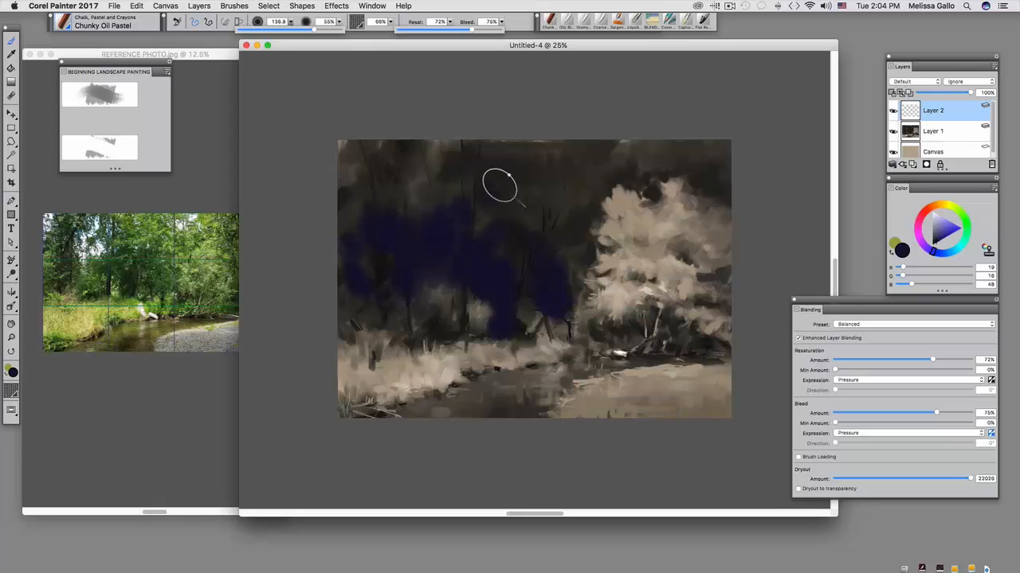
Try blue strokes in the forest with Enhanced Layer Blending off, undo them, and turn the option back on.
click(798, 338)
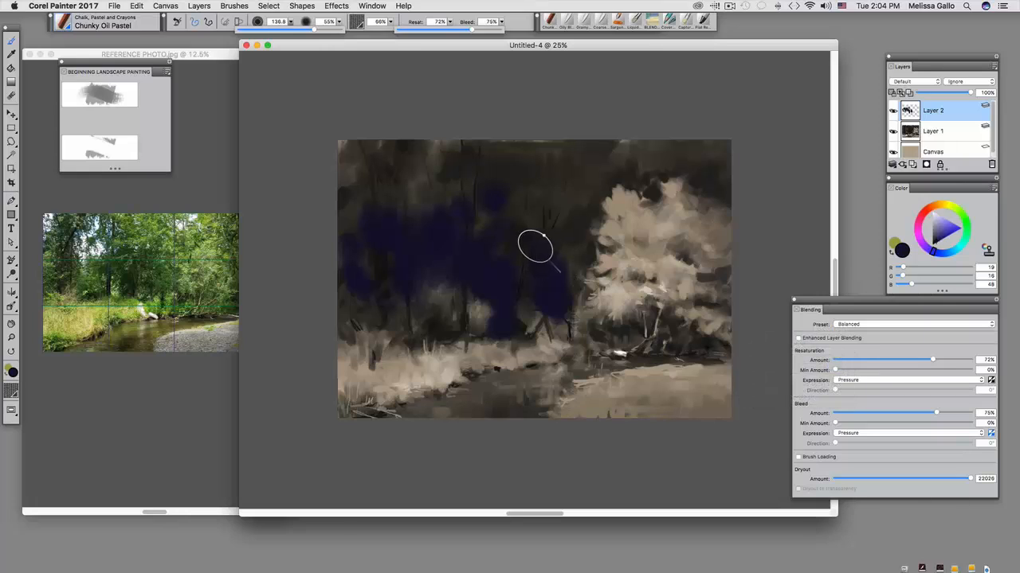
mouse_move(535, 246)
mouse_down()
mouse_move(556, 206)
mouse_move(531, 253)
mouse_move(537, 220)
mouse_move(562, 202)
mouse_move(540, 228)
mouse_move(570, 197)
mouse_move(532, 227)
mouse_up()
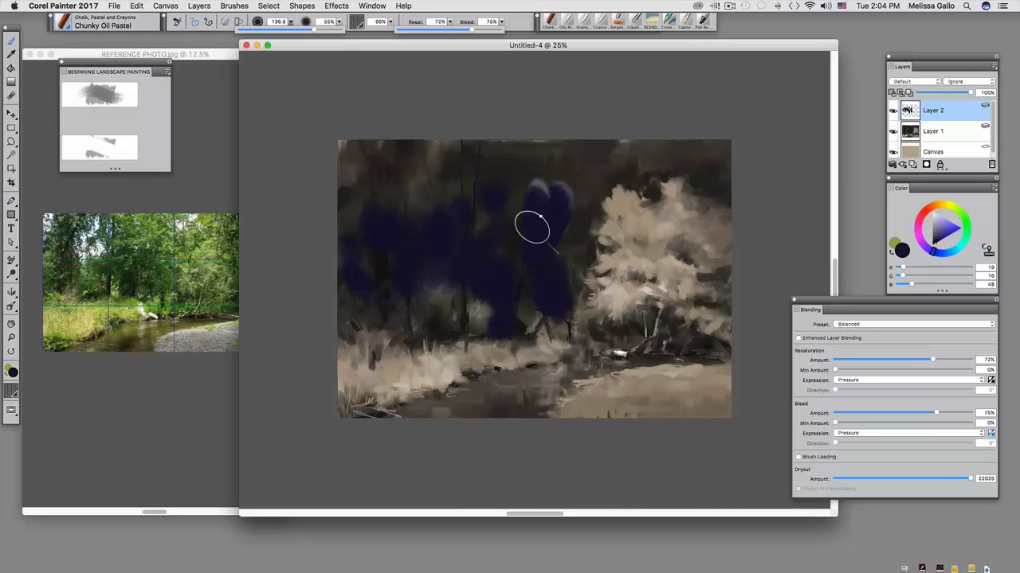
key(super+z)
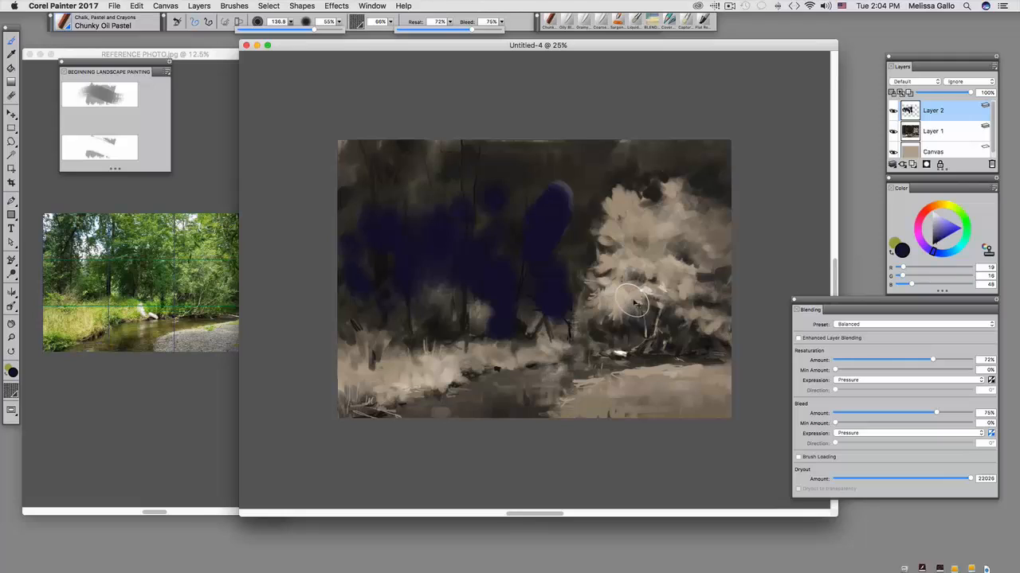
key(super+z)
key(super+z)
key(super+z)
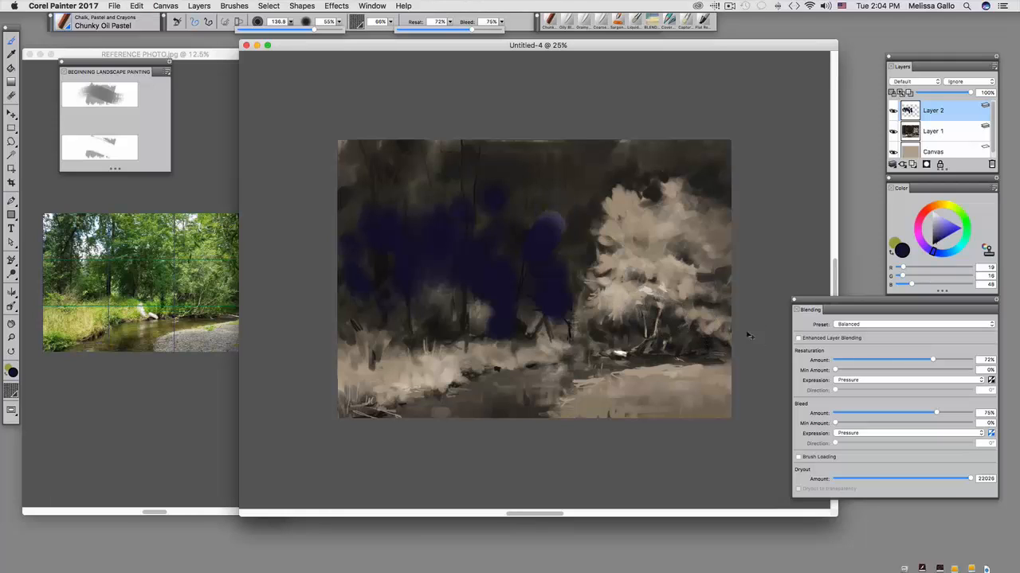
key(super+z)
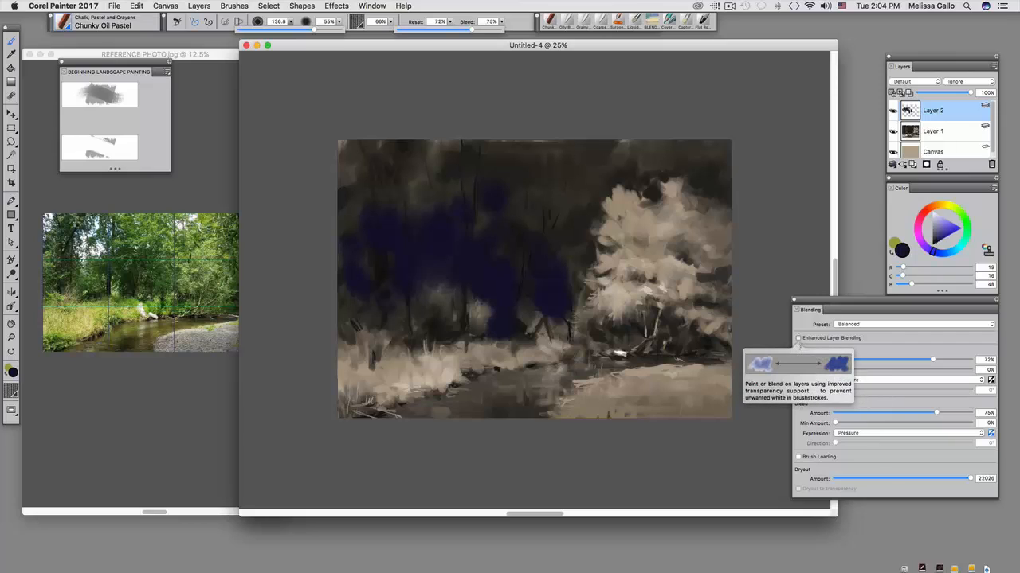
click(798, 338)
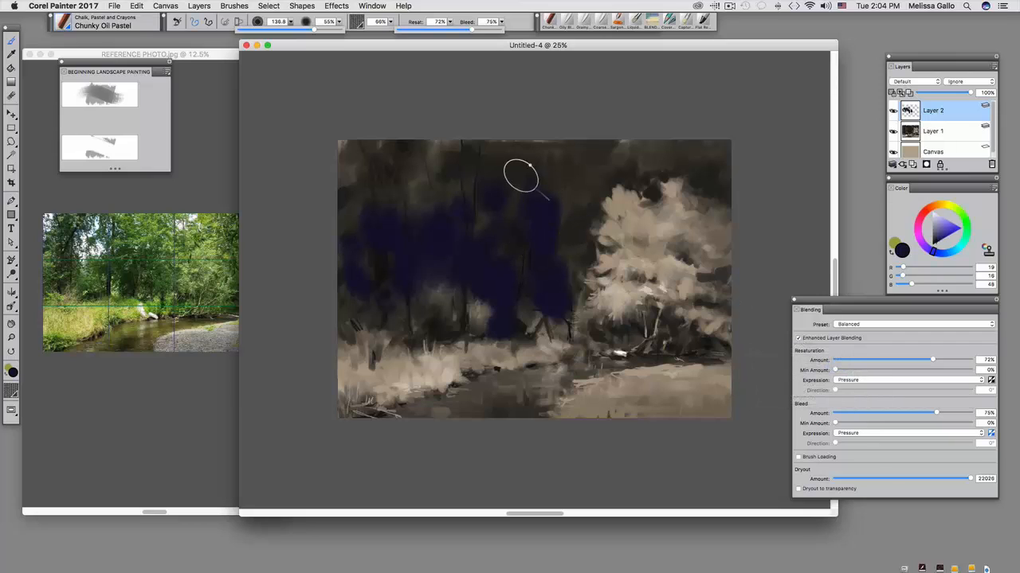
Extend the deep blue into the upper trees and cover the forest with a darker blue-black, RGB 23, 26, 41.
mouse_move(521, 176)
mouse_down()
mouse_move(505, 218)
mouse_move(482, 178)
mouse_move(457, 164)
mouse_move(454, 141)
mouse_up()
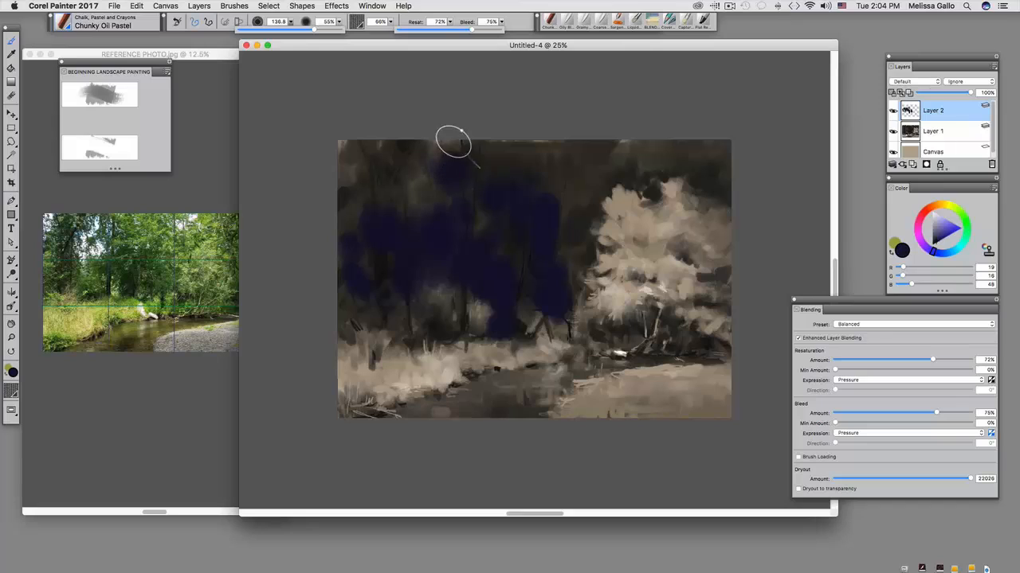
click(939, 245)
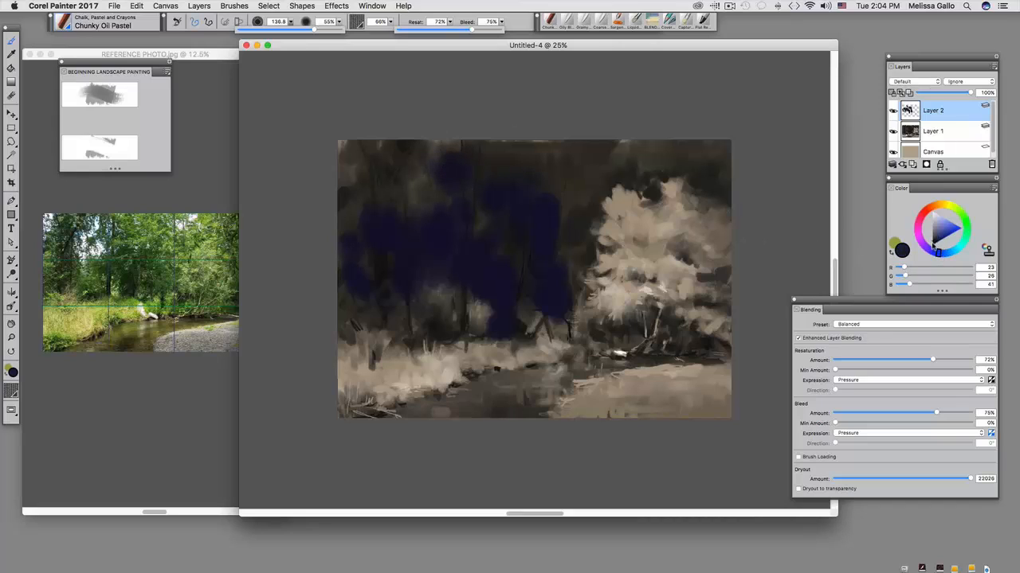
mouse_move(495, 278)
mouse_down()
mouse_move(490, 306)
mouse_move(508, 284)
mouse_move(497, 319)
mouse_move(538, 258)
mouse_move(547, 281)
mouse_move(518, 320)
mouse_move(441, 249)
mouse_move(441, 304)
mouse_move(363, 295)
mouse_move(341, 306)
mouse_up()
mouse_move(539, 209)
mouse_down()
mouse_move(568, 266)
mouse_move(571, 178)
mouse_move(595, 172)
mouse_move(507, 159)
mouse_move(590, 150)
mouse_move(574, 189)
mouse_move(613, 189)
mouse_move(593, 164)
mouse_move(619, 168)
mouse_move(640, 148)
mouse_move(619, 137)
mouse_move(662, 152)
mouse_move(657, 189)
mouse_move(683, 156)
mouse_move(706, 181)
mouse_up()
Set the color to RGB 48, 60, 144 and the brush grain to 29%, and paint brighter blue into the upper-left trees.
click(943, 236)
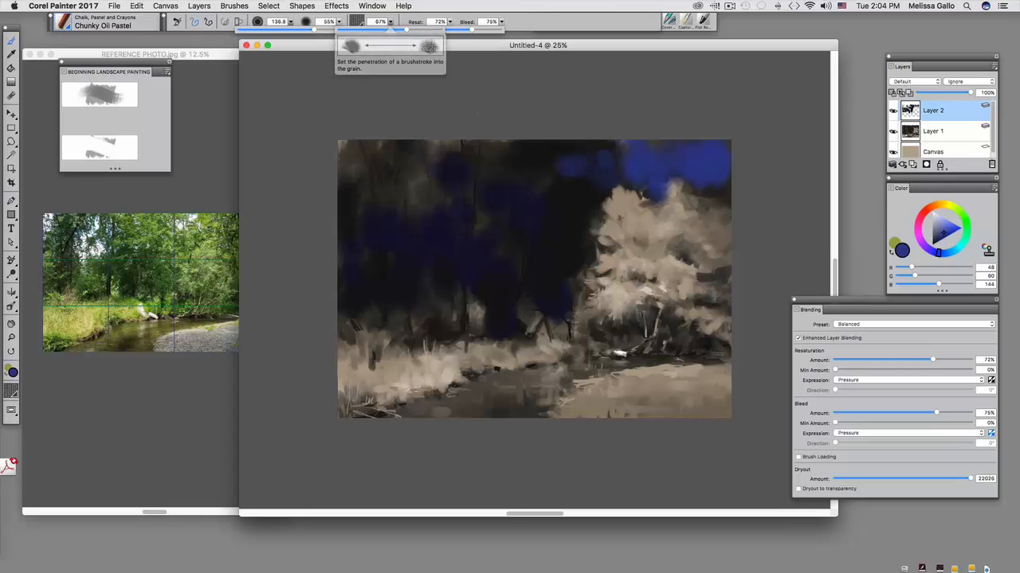
click(390, 23)
drag(402, 31, 376, 30)
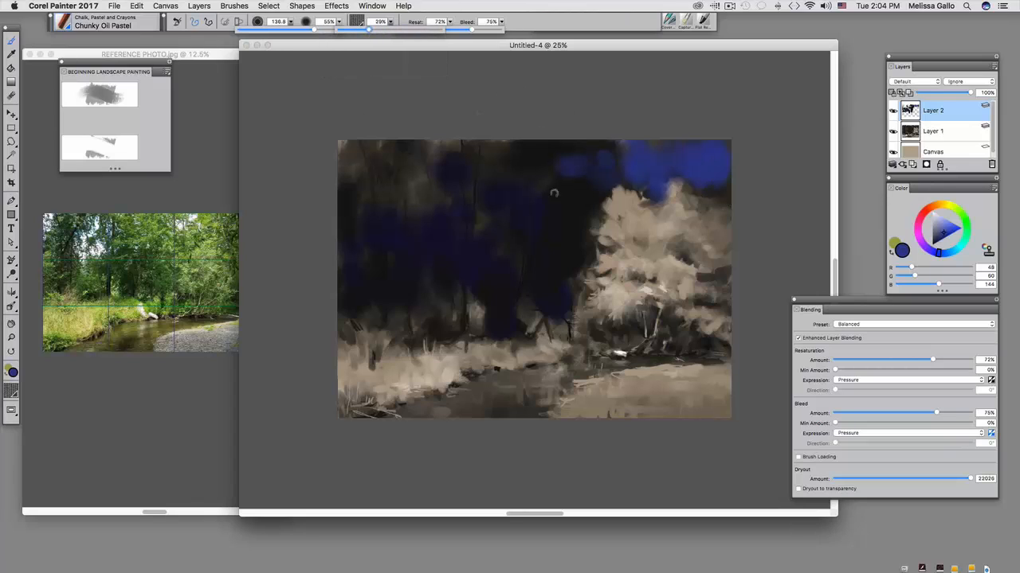
mouse_move(379, 146)
mouse_down()
mouse_move(364, 184)
mouse_move(347, 150)
mouse_move(341, 204)
mouse_move(358, 141)
mouse_move(392, 204)
mouse_move(387, 272)
mouse_move(368, 210)
mouse_move(363, 218)
mouse_move(390, 235)
mouse_move(410, 211)
mouse_move(391, 145)
mouse_up()
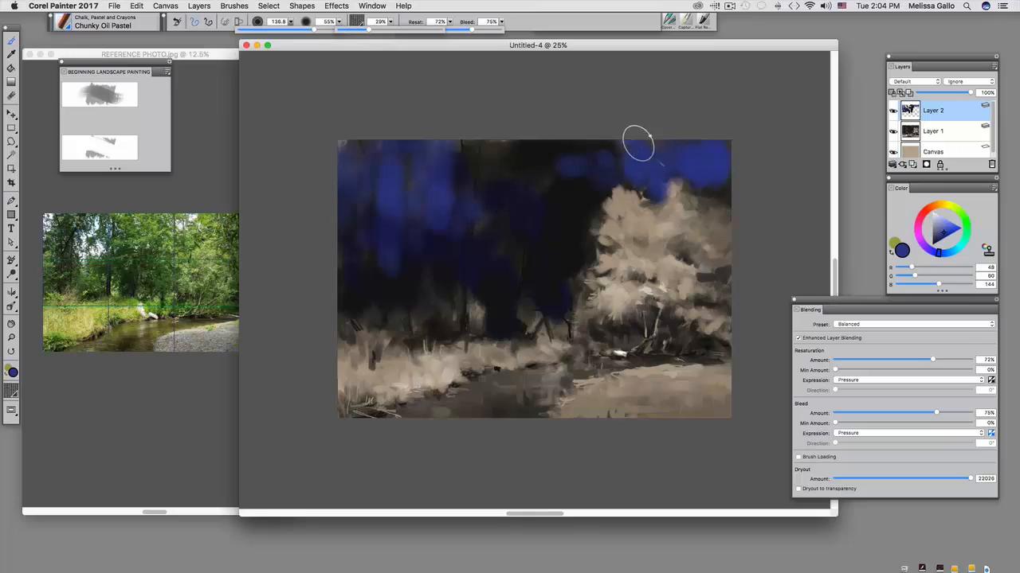
Work the brighter blue into the area above the light tree and along the base of the forest.
mouse_move(563, 174)
mouse_down()
mouse_move(618, 184)
mouse_move(628, 173)
mouse_move(576, 142)
mouse_move(712, 173)
mouse_move(629, 193)
mouse_up()
drag(704, 185, 715, 207)
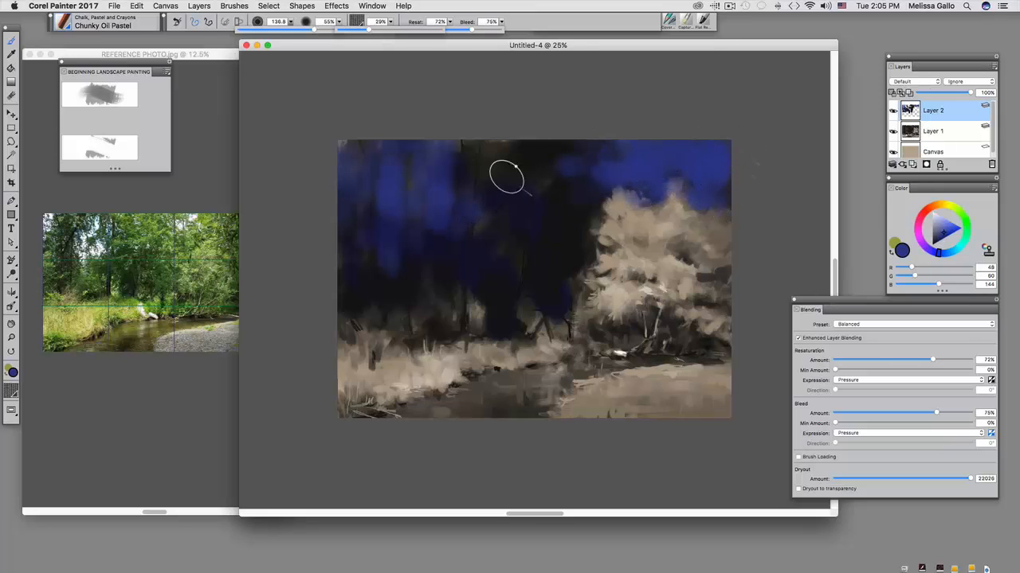
drag(421, 292, 449, 331)
mouse_move(468, 276)
mouse_down()
mouse_move(473, 304)
mouse_move(514, 311)
mouse_move(566, 316)
mouse_move(580, 291)
mouse_up()
mouse_move(399, 301)
mouse_down()
mouse_move(368, 341)
mouse_move(338, 320)
mouse_move(404, 303)
mouse_move(349, 288)
mouse_move(410, 292)
mouse_move(431, 319)
mouse_up()
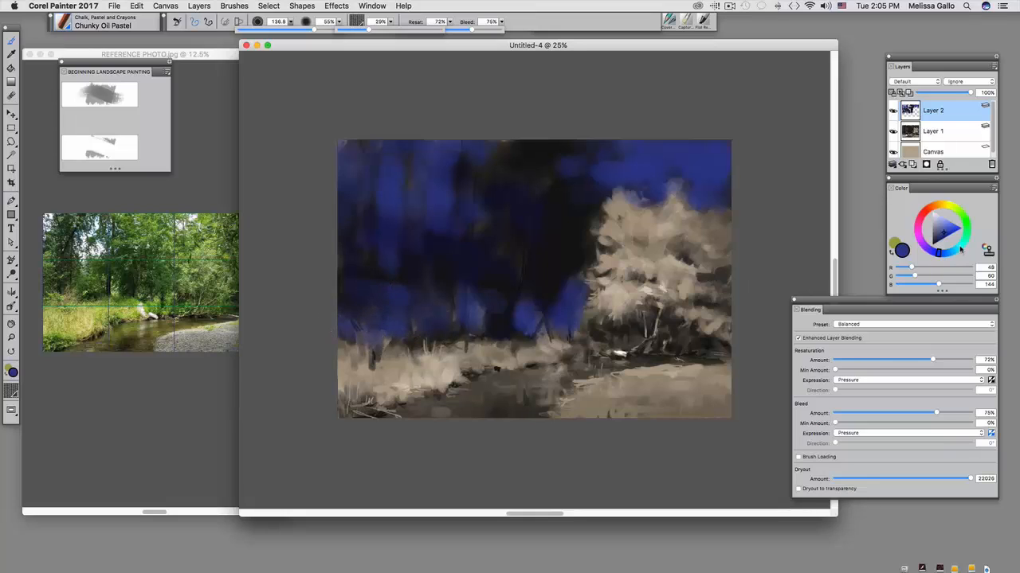
Paint teal accents, RGB 48, 121, 144, along the base of the forest and beneath the light tree, reducing the brush size to 43.1.
click(953, 248)
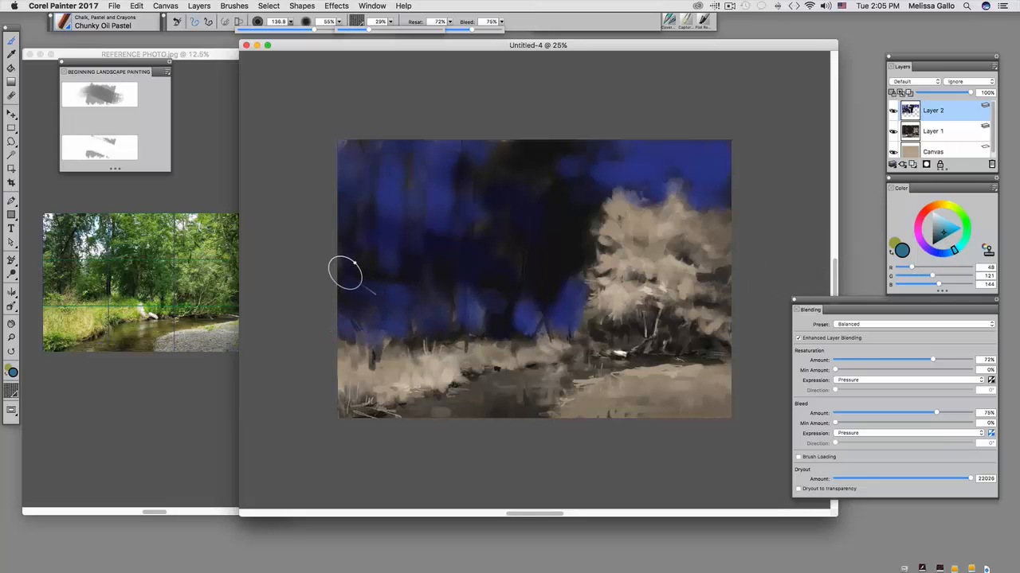
drag(372, 274, 373, 274)
mouse_move(446, 292)
mouse_down()
mouse_move(451, 319)
mouse_move(479, 305)
mouse_move(490, 315)
mouse_move(479, 290)
mouse_move(473, 317)
mouse_up()
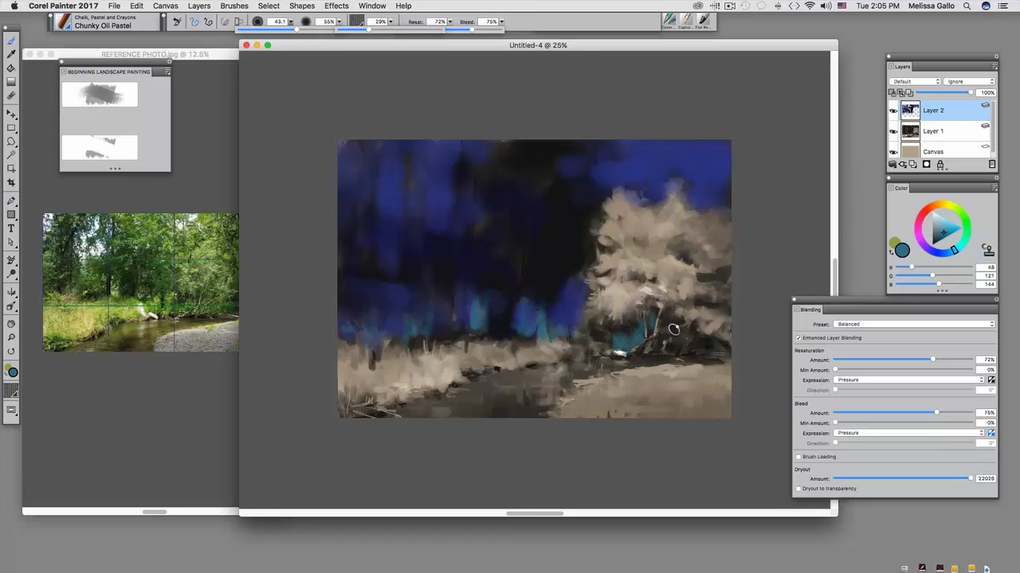
Paint the shadows under the light tree in blue, RGB 38, 53, 114, and add black accents and thin trunks to the forest.
click(941, 253)
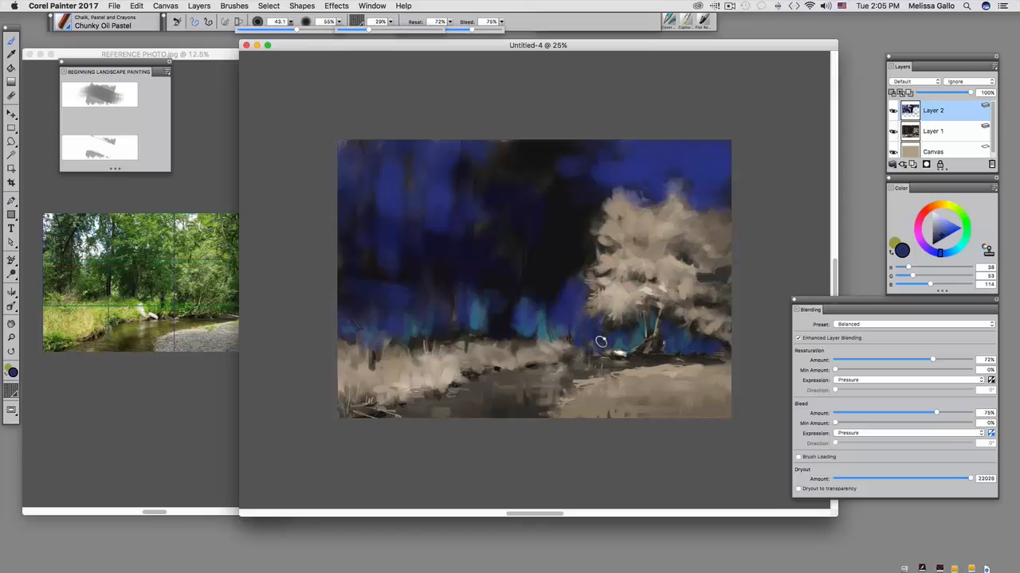
drag(944, 244, 880, 243)
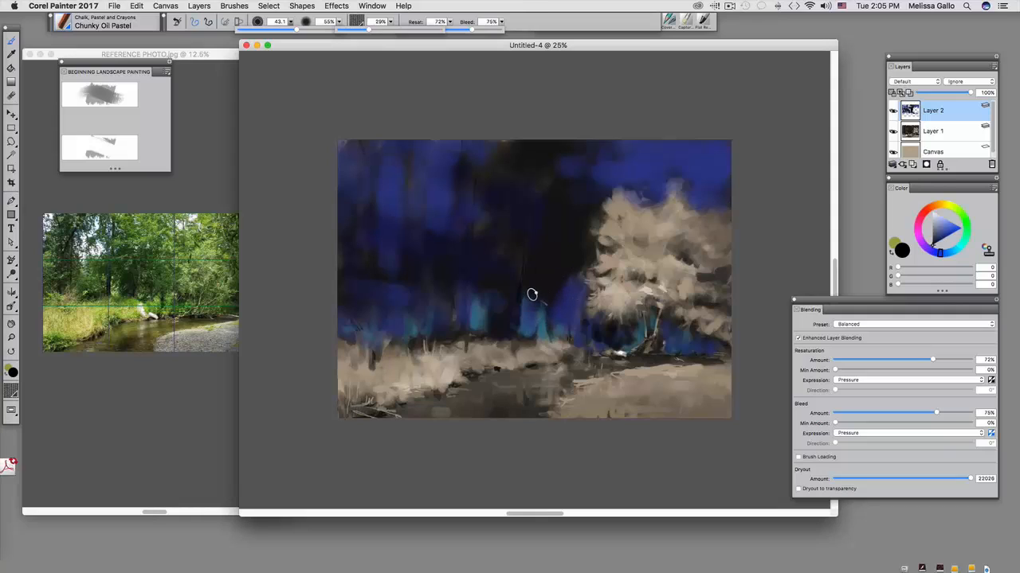
drag(533, 288, 543, 310)
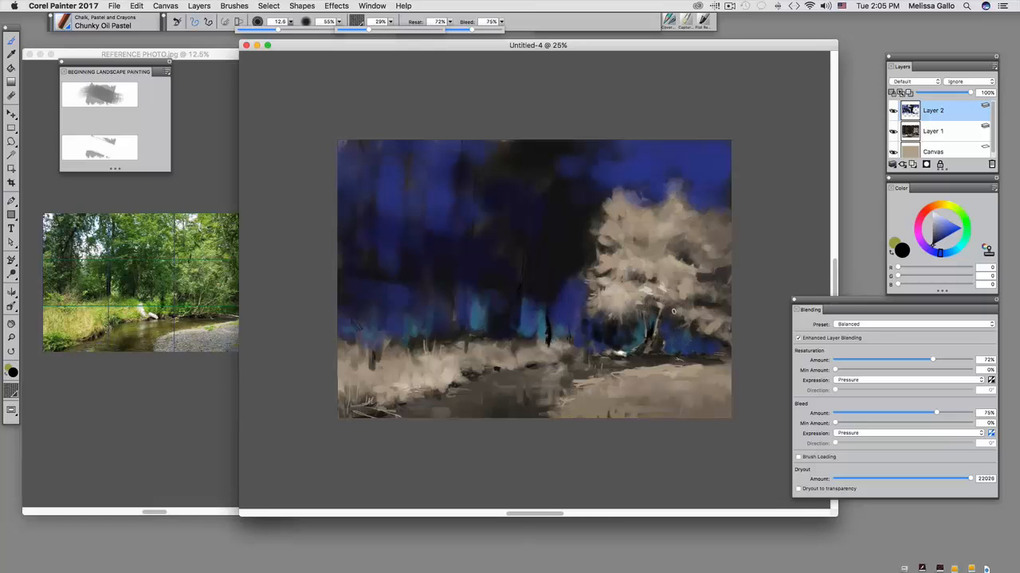
Change the painting color from black to a medium blue.
click(950, 253)
click(942, 235)
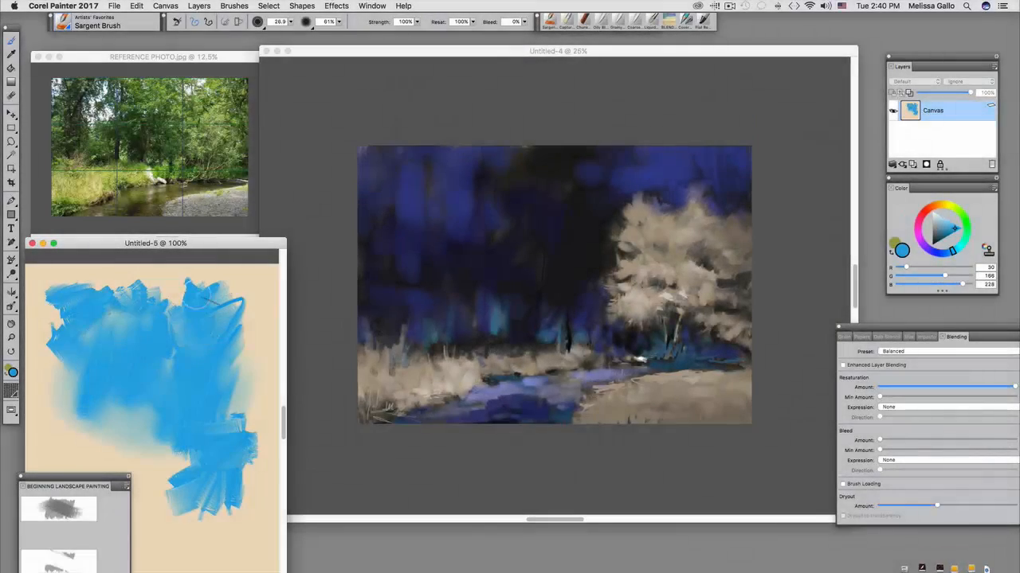
Select the Sargent Brush from Artists' Favorites and cover the tan practice canvas with overlapping bright blue strokes.
mouse_move(214, 303)
mouse_down()
mouse_move(253, 341)
mouse_move(238, 363)
mouse_move(187, 291)
mouse_move(149, 299)
mouse_up()
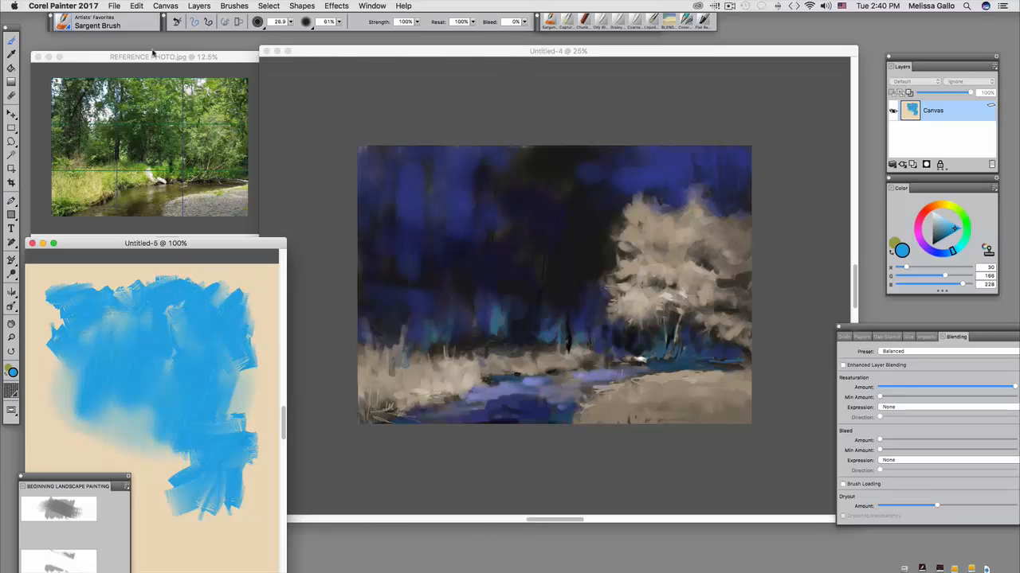
click(70, 26)
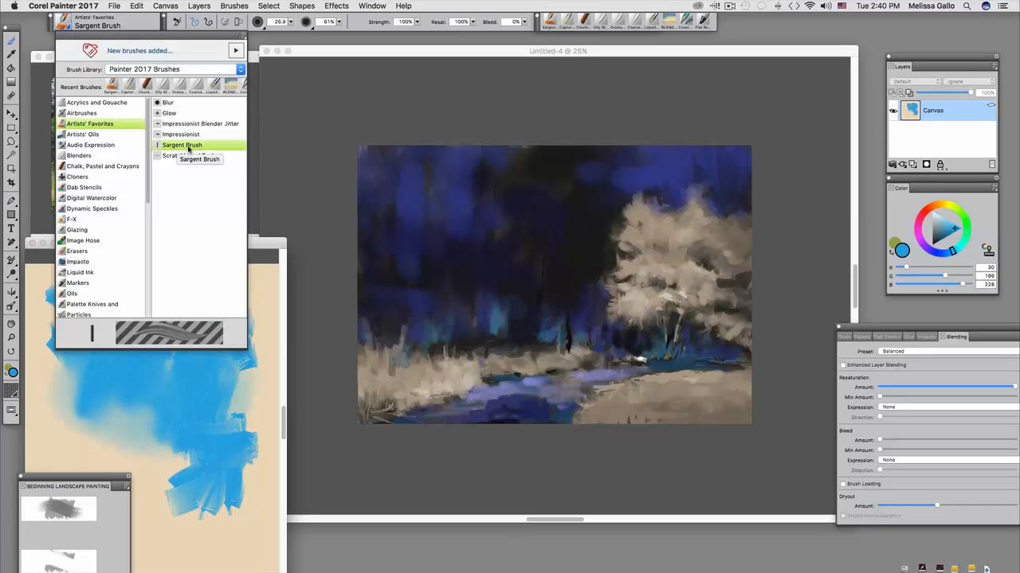
click(189, 149)
mouse_move(95, 416)
mouse_down()
mouse_move(107, 419)
mouse_move(73, 434)
mouse_move(68, 354)
mouse_move(44, 299)
mouse_move(116, 298)
mouse_move(137, 314)
mouse_up()
mouse_move(238, 358)
mouse_down()
mouse_move(242, 408)
mouse_move(255, 327)
mouse_move(234, 293)
mouse_up()
mouse_move(150, 426)
mouse_down()
mouse_move(127, 442)
mouse_move(119, 402)
mouse_move(182, 455)
mouse_move(228, 427)
mouse_up()
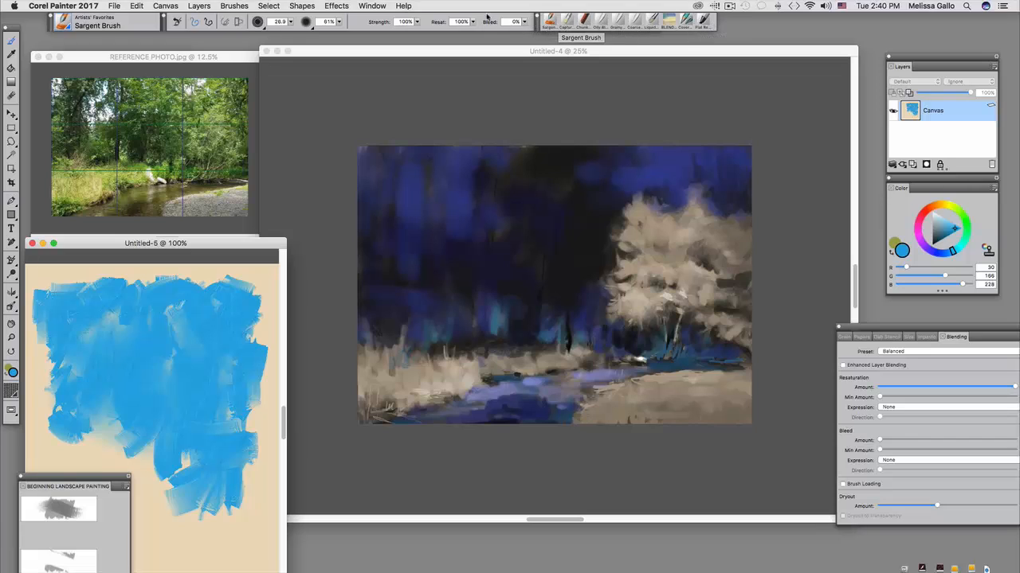
Hide the Recent Brushes bar and show it again.
click(371, 6)
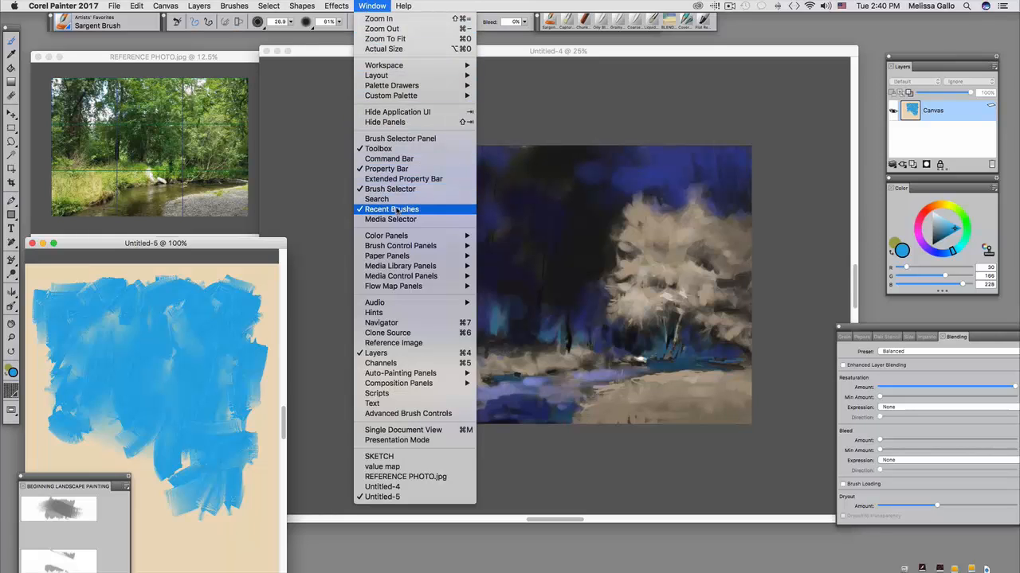
click(392, 209)
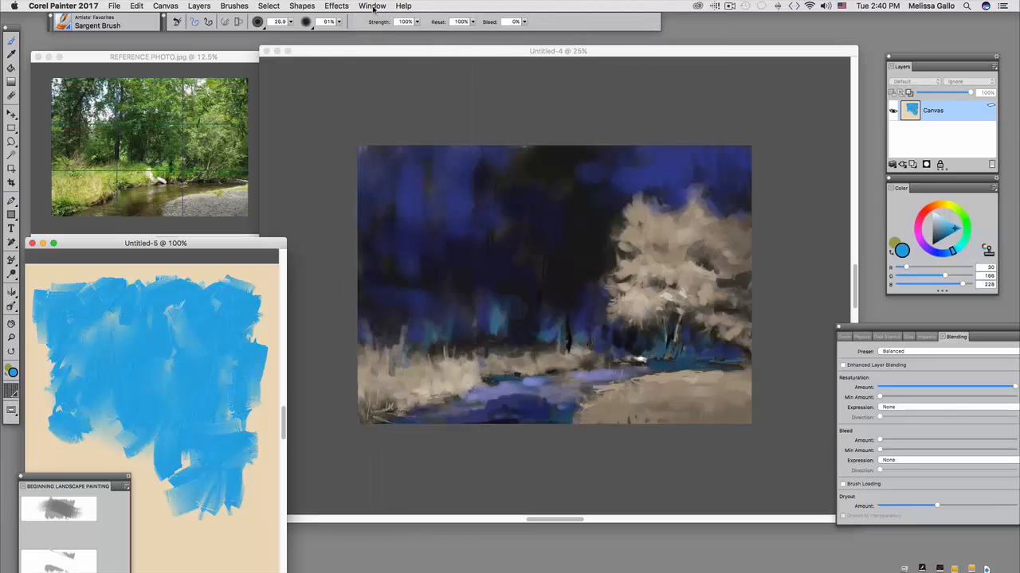
click(372, 6)
click(393, 210)
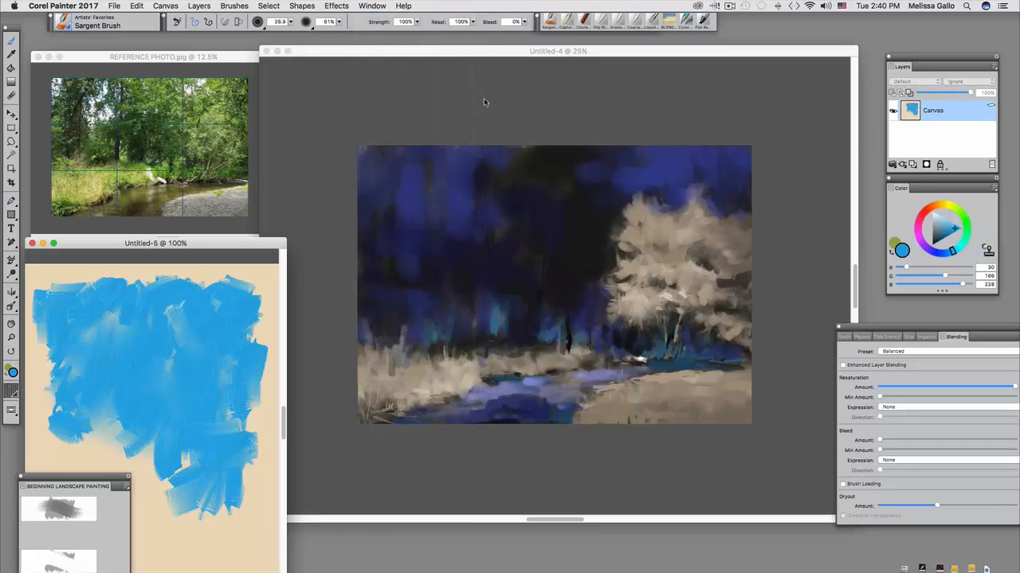